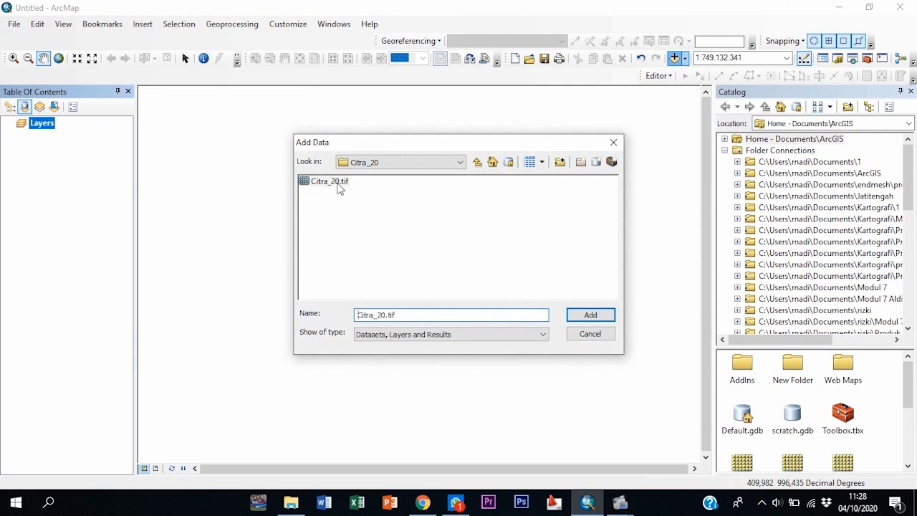
# Step: Add the Citra_20.tif image to the map
pyautogui.click(590, 314)
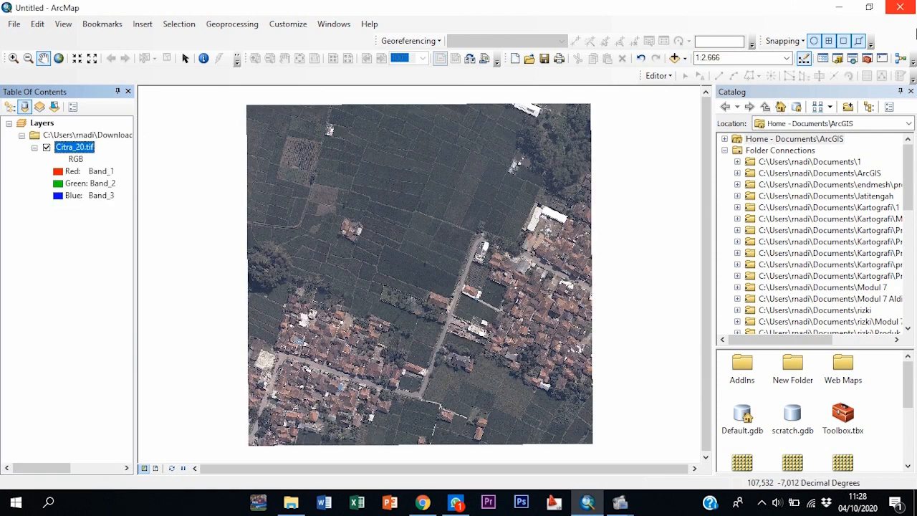
# Step: Create a new folder inside the Geodatabase folder under Downloads
pyautogui.scroll(-1, 836, 256)
pyautogui.scroll(-2, 836, 257)
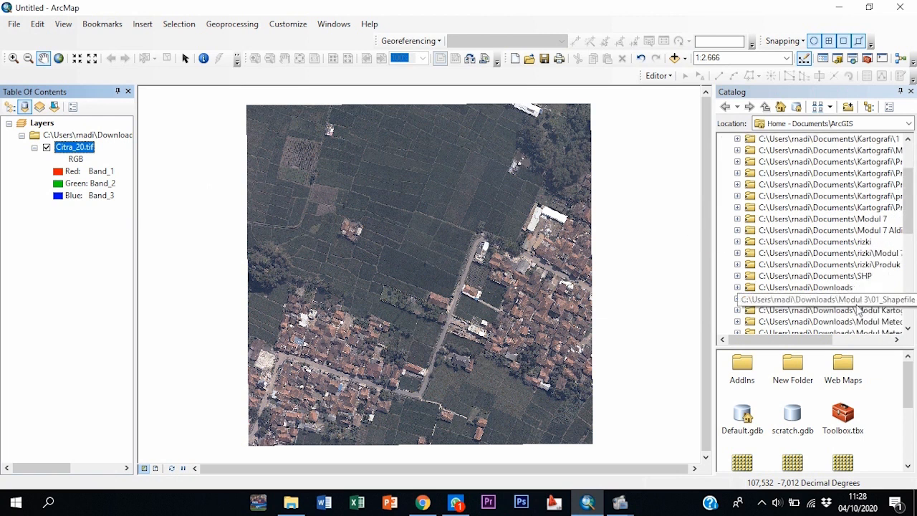
pyautogui.click(737, 287)
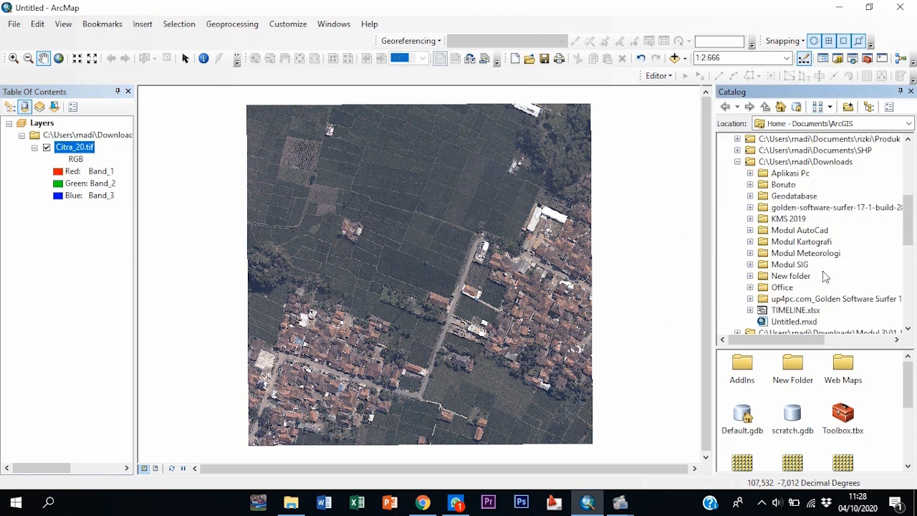
pyautogui.click(750, 196)
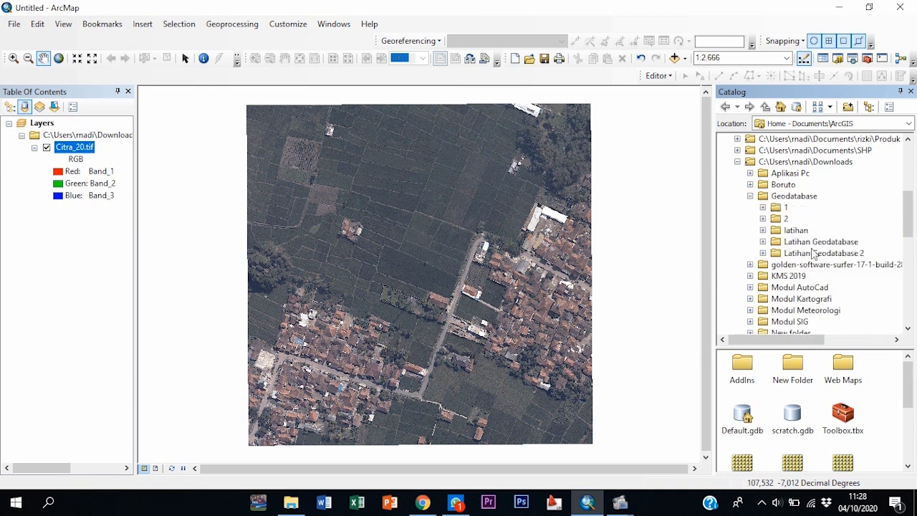
pyautogui.click(778, 198)
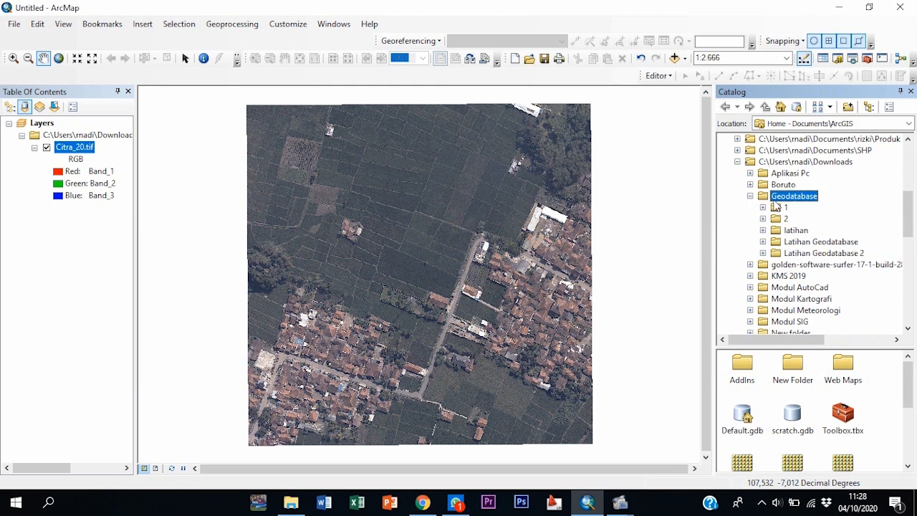
pyautogui.rightClick(776, 206)
pyautogui.moveTo(843, 286)
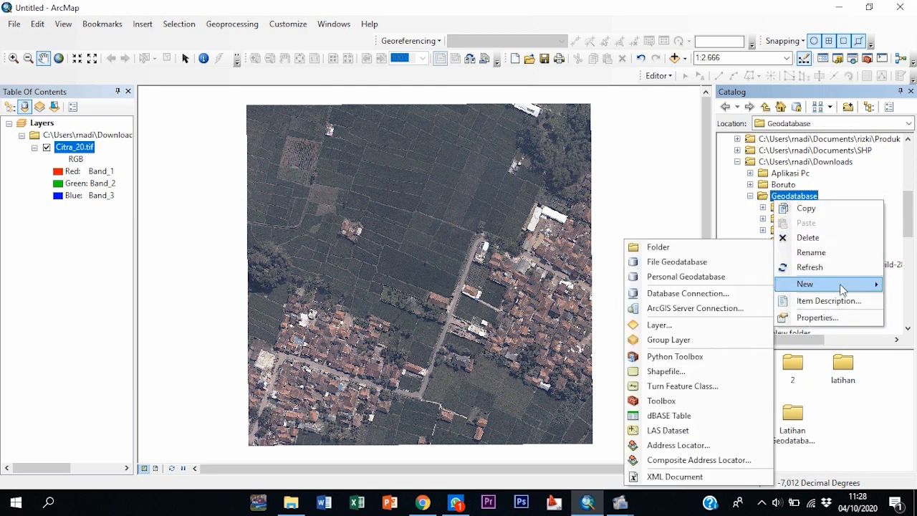
pyautogui.click(696, 248)
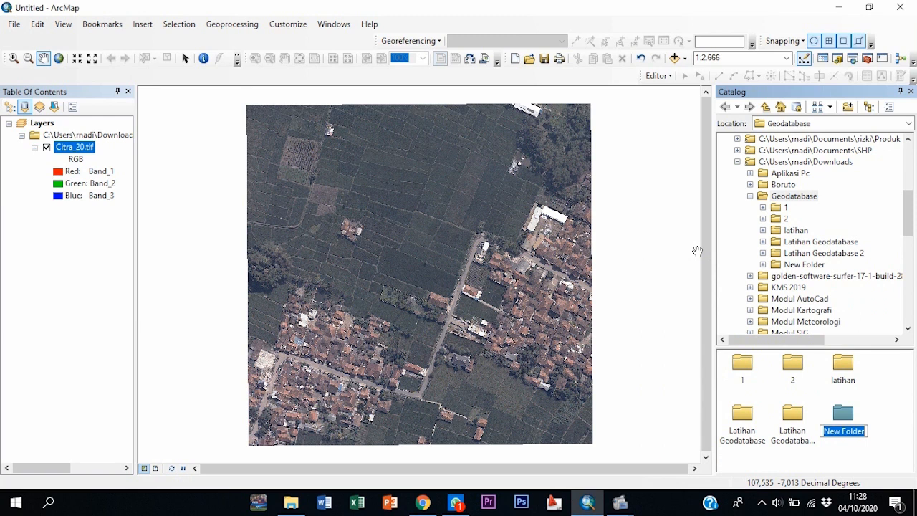
# Step: Rename the new folder inside the Geodatabase folder as Latihan 2
pyautogui.click(795, 265)
pyautogui.rightClick(788, 264)
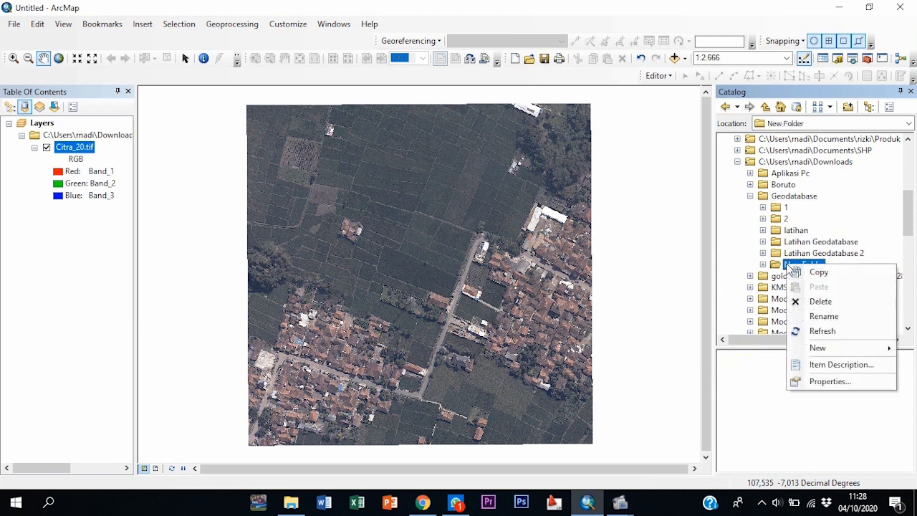
pyautogui.click(822, 315)
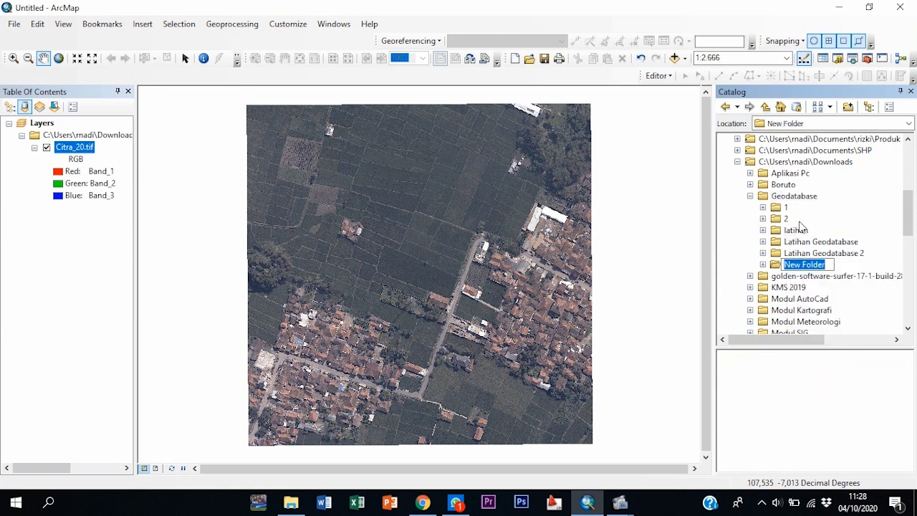
pyautogui.write('L')
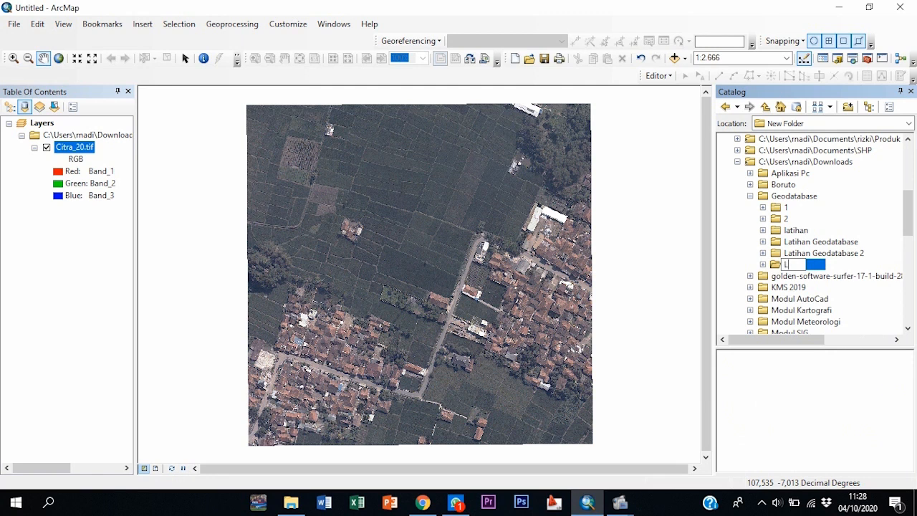
pyautogui.write('atihan 2')
pyautogui.press('Return')
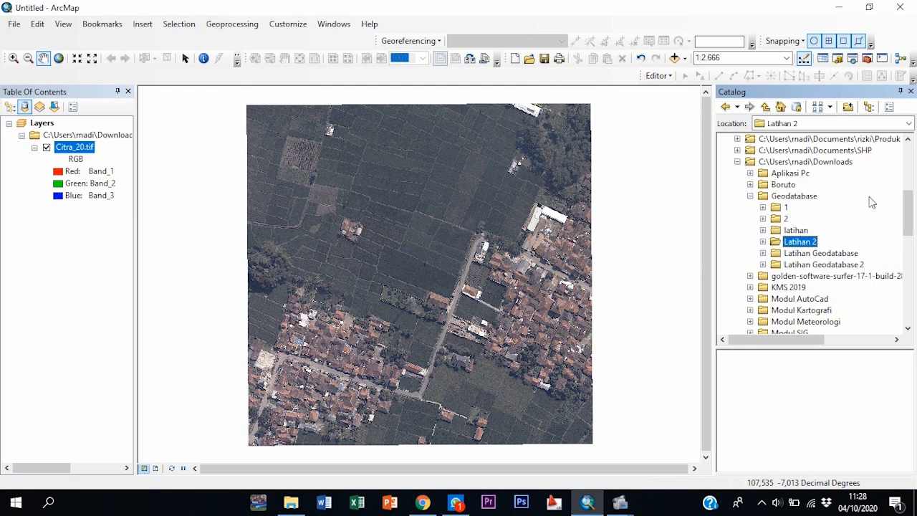
pyautogui.rightClick(782, 245)
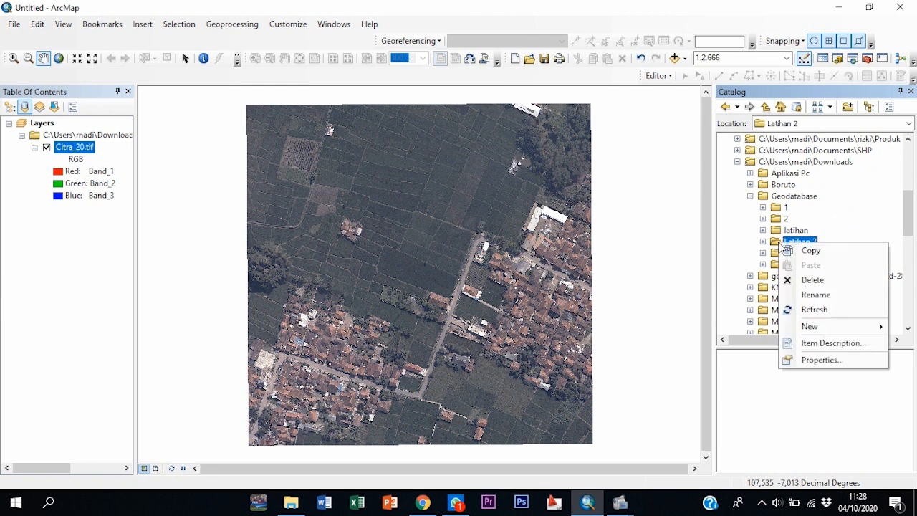
pyautogui.moveTo(855, 328)
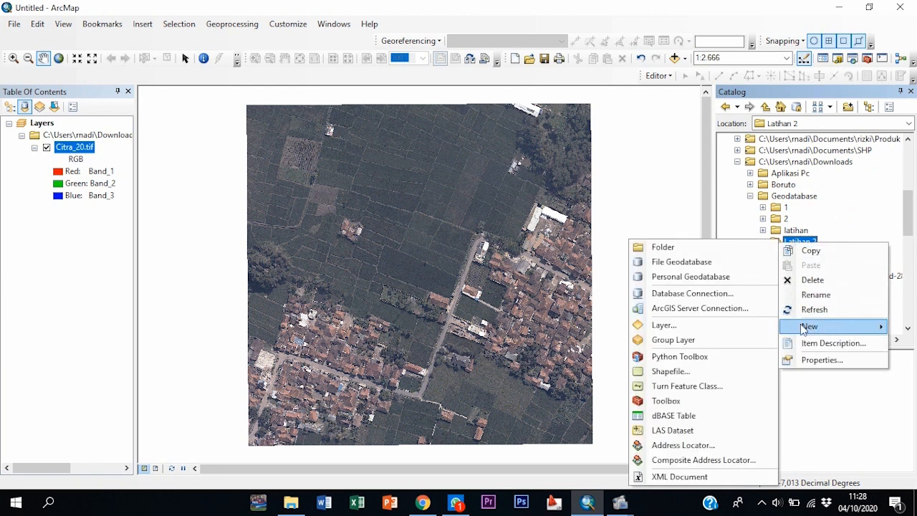
pyautogui.click(621, 501)
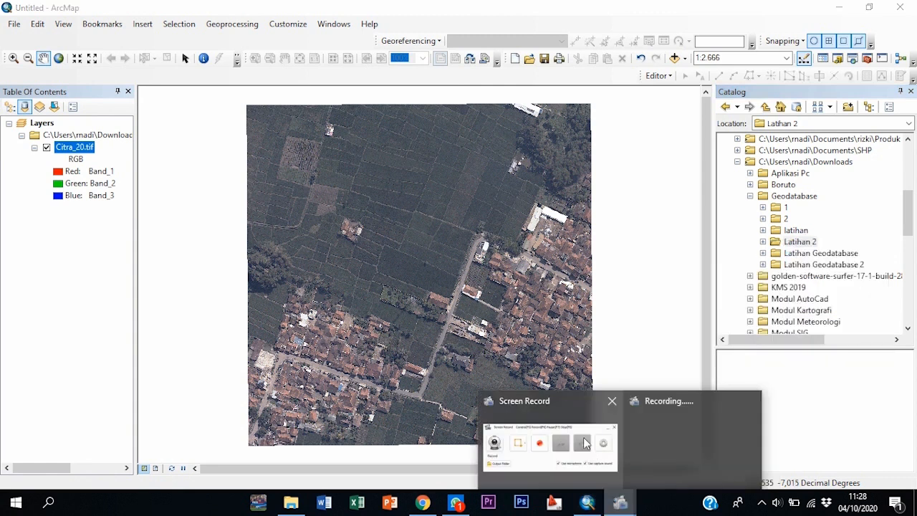
pyautogui.click(562, 438)
pyautogui.click(469, 188)
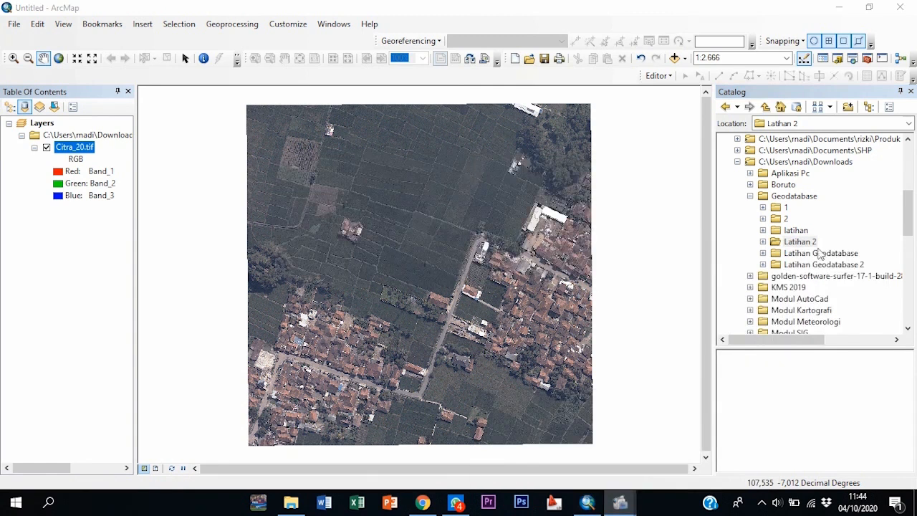
# Step: Create a file geodatabase in the Latihan 2 folder and name it Geodatabase.gdb
pyautogui.rightClick(782, 245)
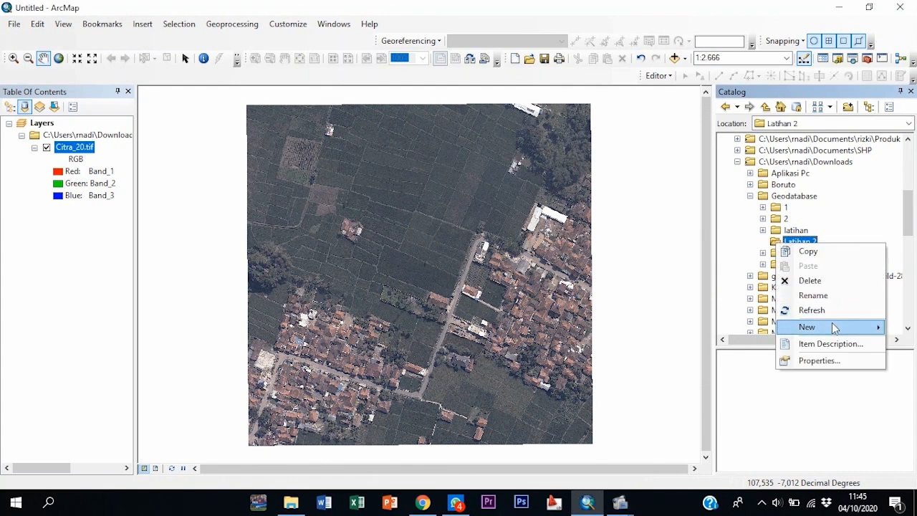
pyautogui.moveTo(833, 330)
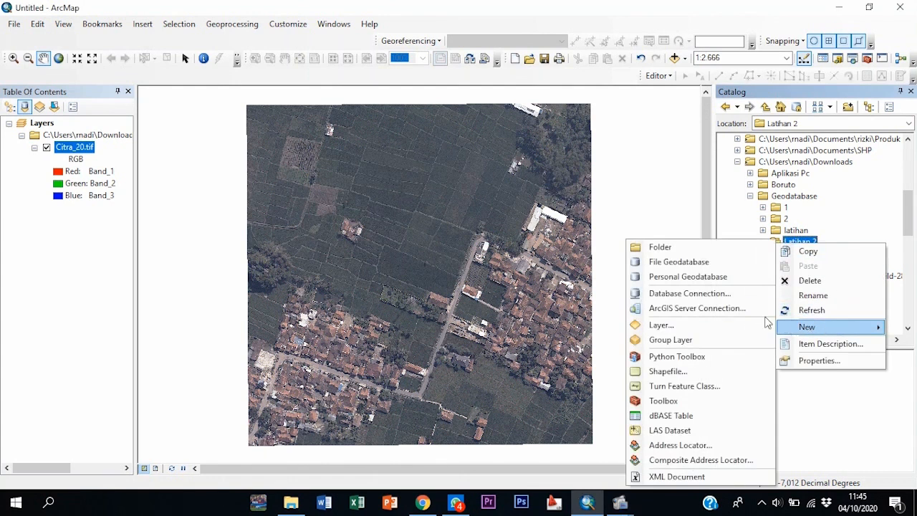
pyautogui.click(705, 260)
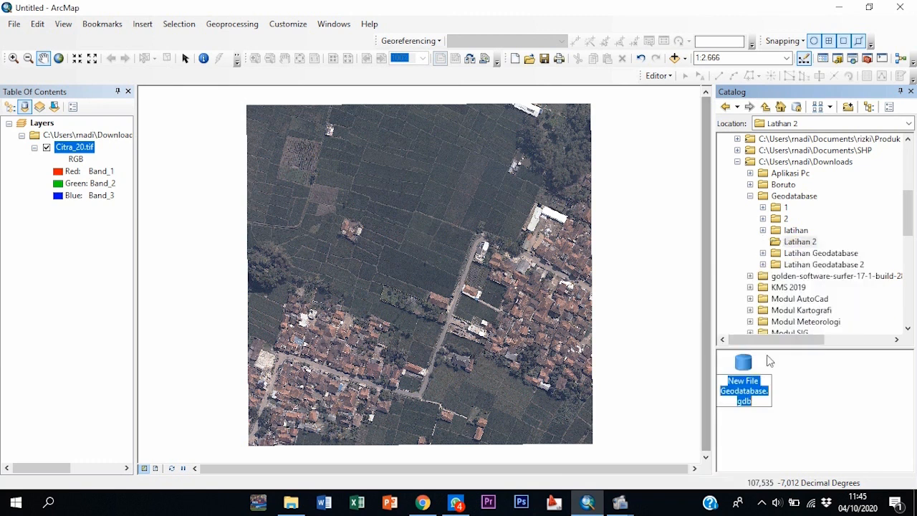
pyautogui.moveTo(761, 382); pyautogui.dragTo(701, 365)
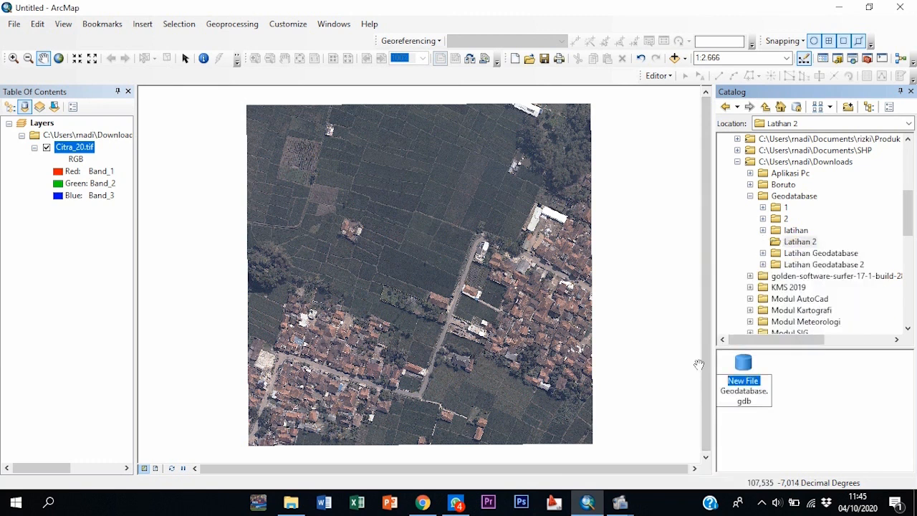
pyautogui.press('BackSpace')
pyautogui.press('Return')
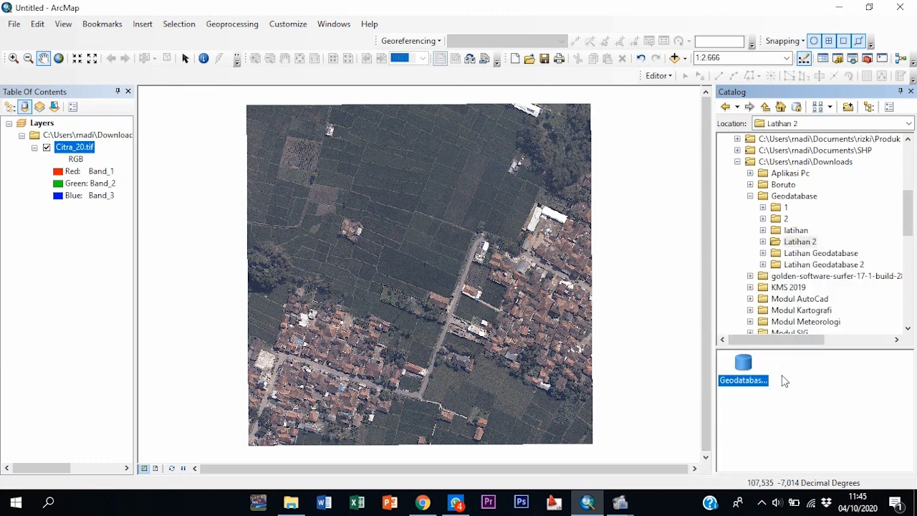
# Step: Start a new feature dataset inside Geodatabase.gdb in the Latihan 2 folder
pyautogui.doubleClick(745, 368)
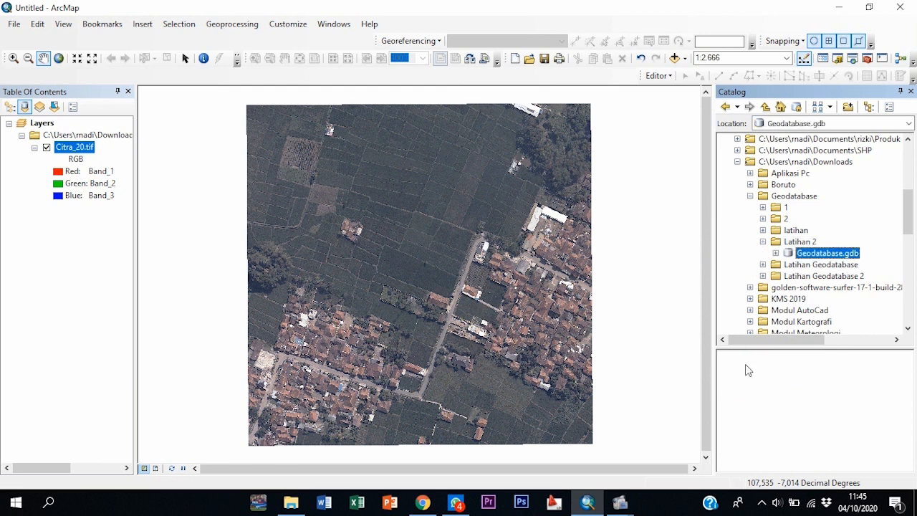
pyautogui.rightClick(801, 253)
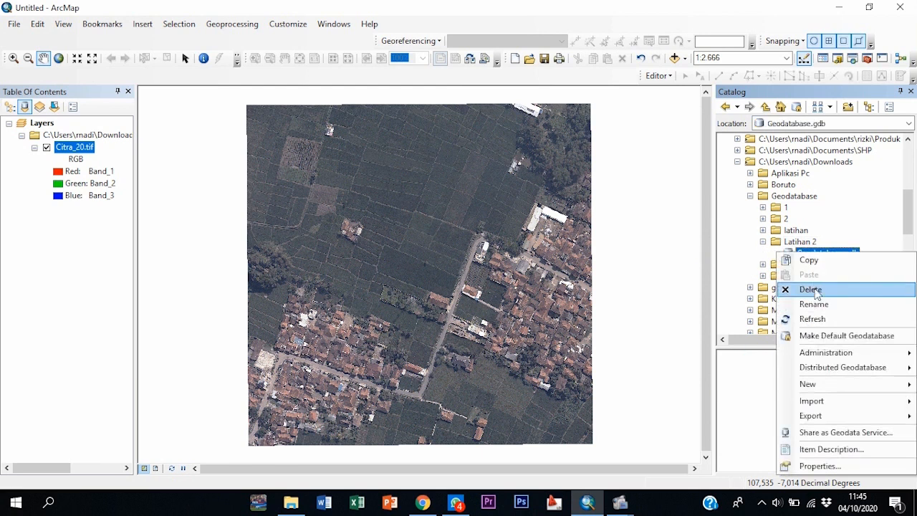
pyautogui.moveTo(877, 379)
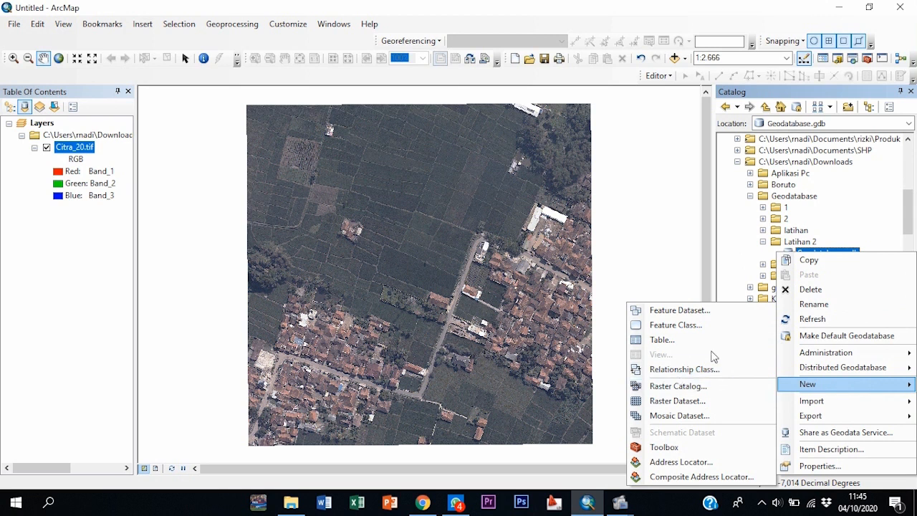
pyautogui.click(713, 310)
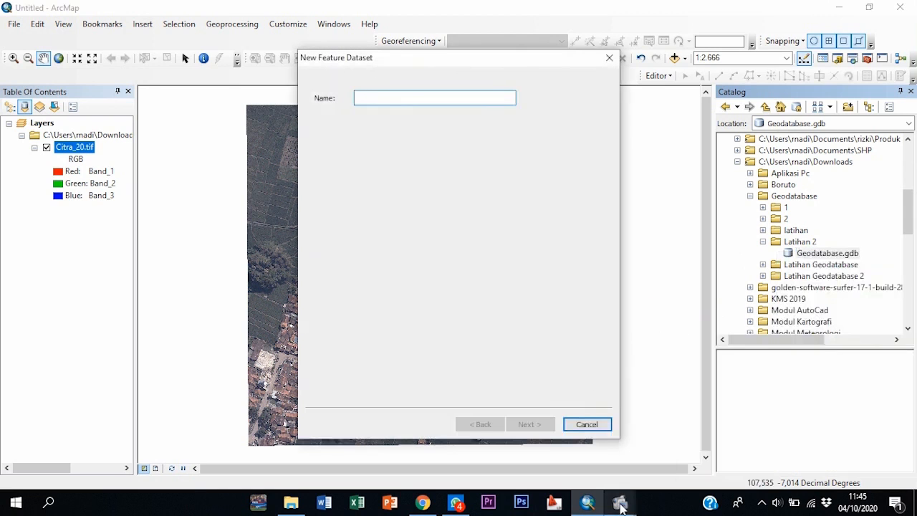
pyautogui.moveTo(616, 499)
pyautogui.click(573, 440)
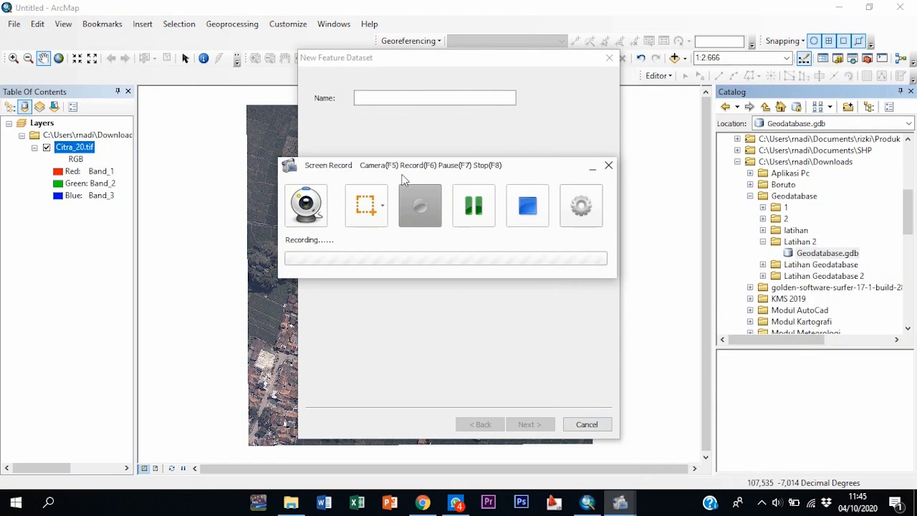
pyautogui.click(461, 206)
pyautogui.click(422, 204)
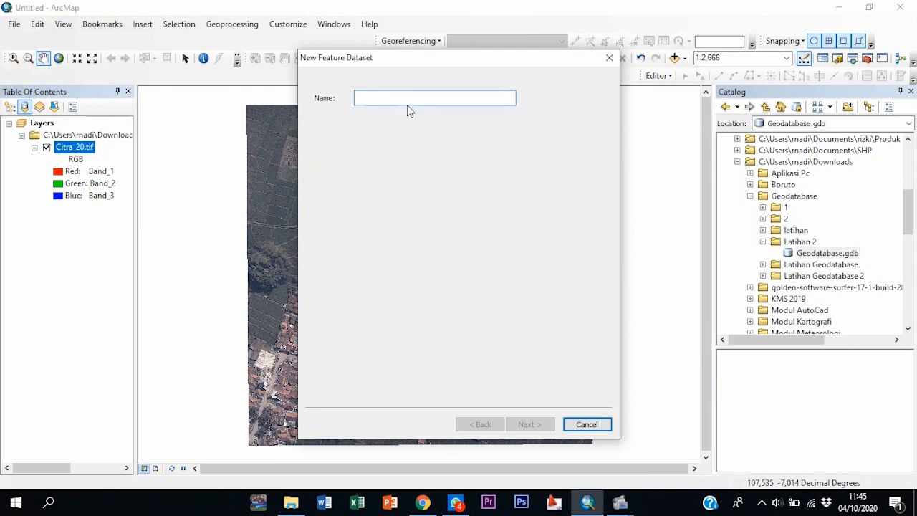
# Step: Name the feature dataset Jaringan_Jalan, accept WGS 1984 UTM Zone 48S as its XY coordinate system, and finish creating it
pyautogui.write('Jaringan_Jalan')
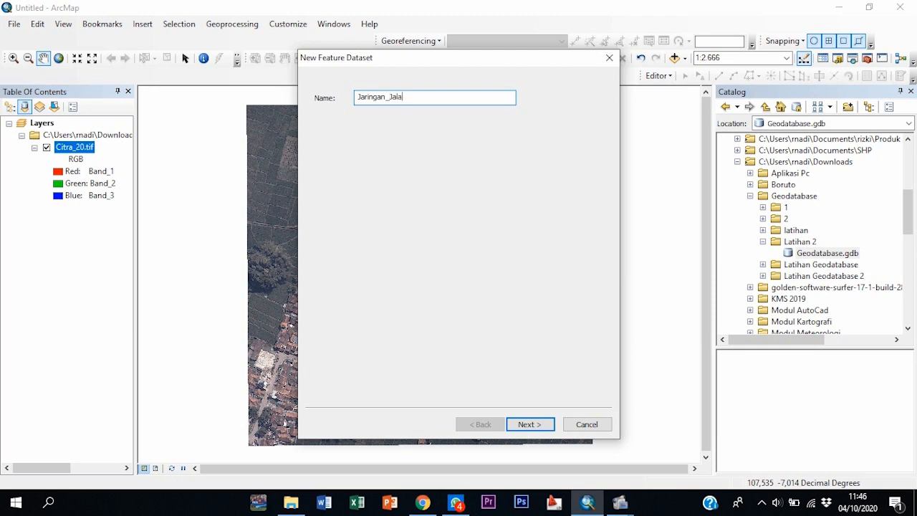
pyautogui.click(539, 425)
pyautogui.click(539, 425)
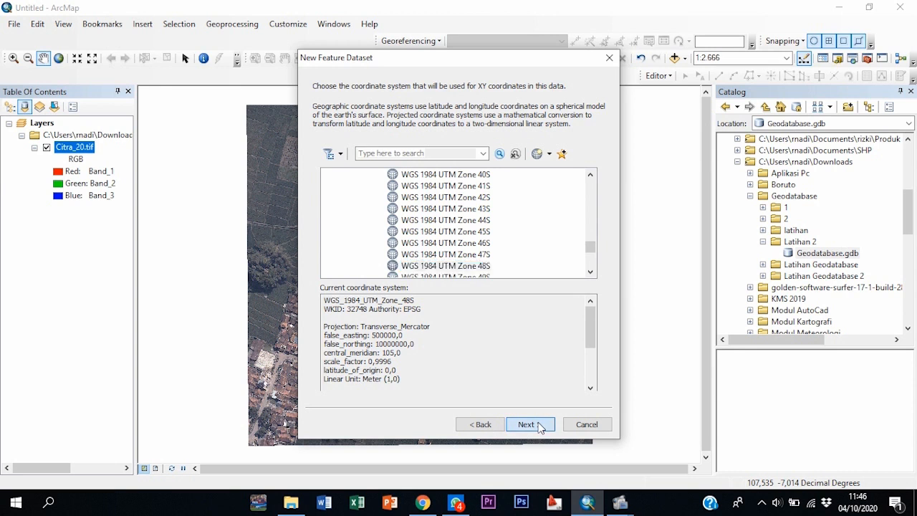
pyautogui.click(539, 425)
pyautogui.click(530, 424)
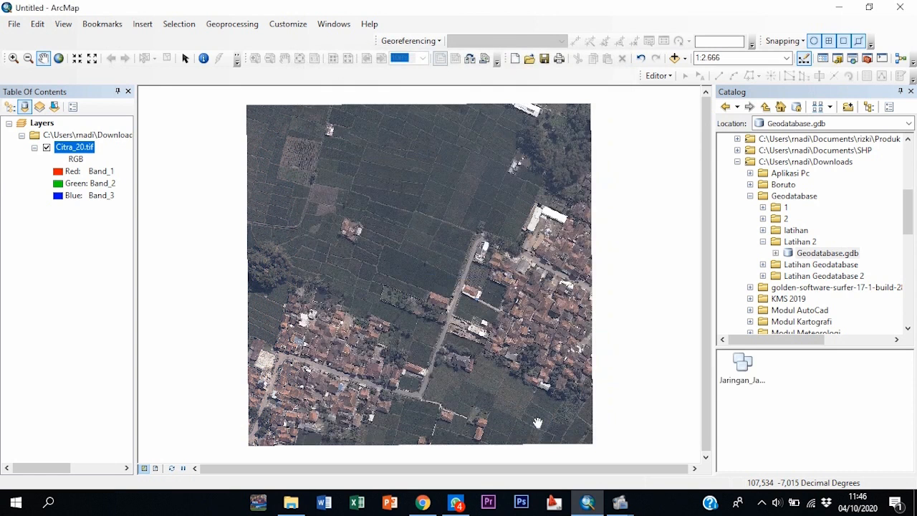
# Step: Start a new feature class inside the Jaringan_Jalan feature dataset, with the name AS_JALAN and the alias AS JALAN
pyautogui.doubleClick(742, 365)
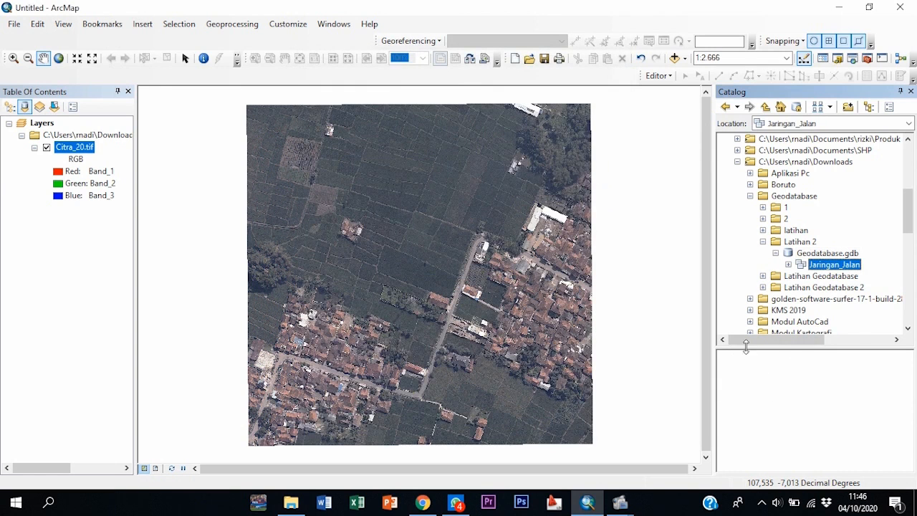
pyautogui.rightClick(808, 264)
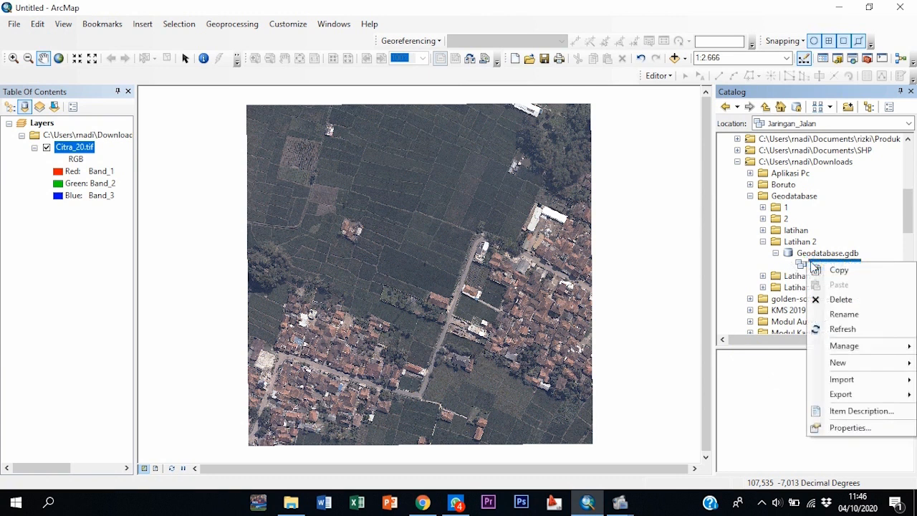
pyautogui.moveTo(853, 363)
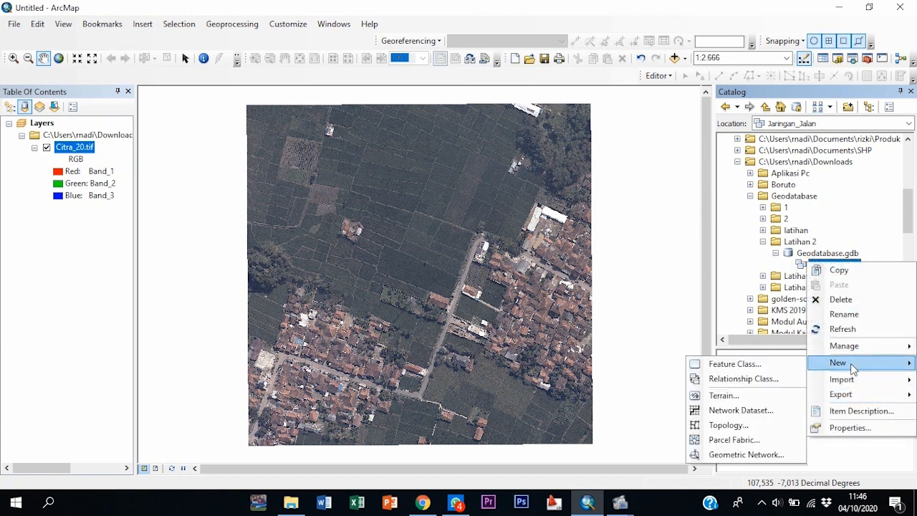
pyautogui.click(757, 364)
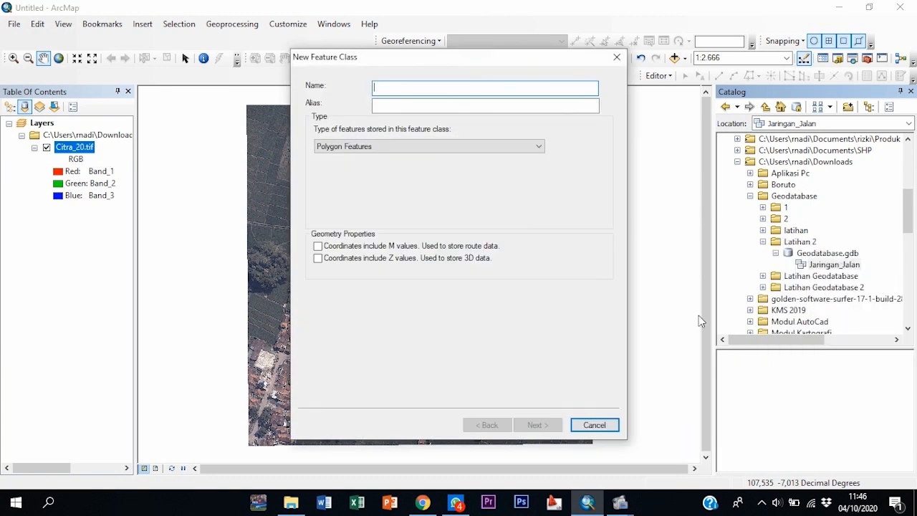
pyautogui.write('AS_JALAN')
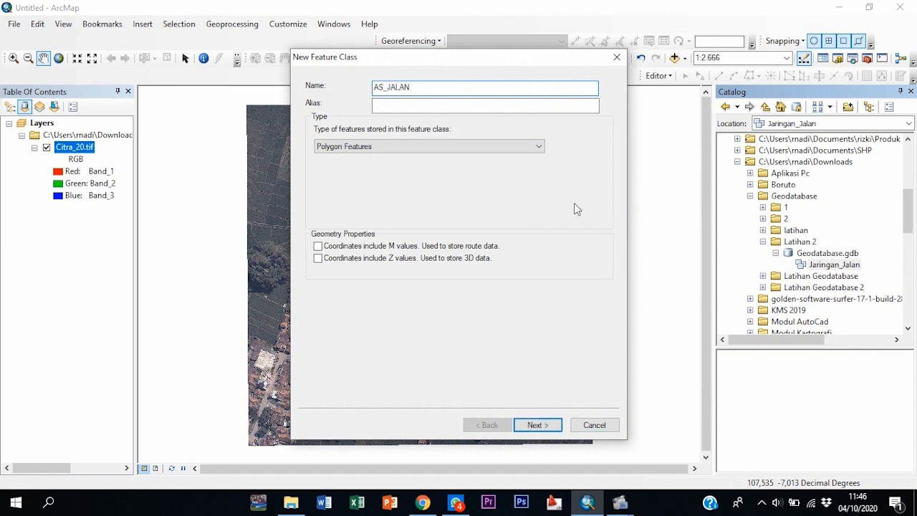
pyautogui.click(448, 108)
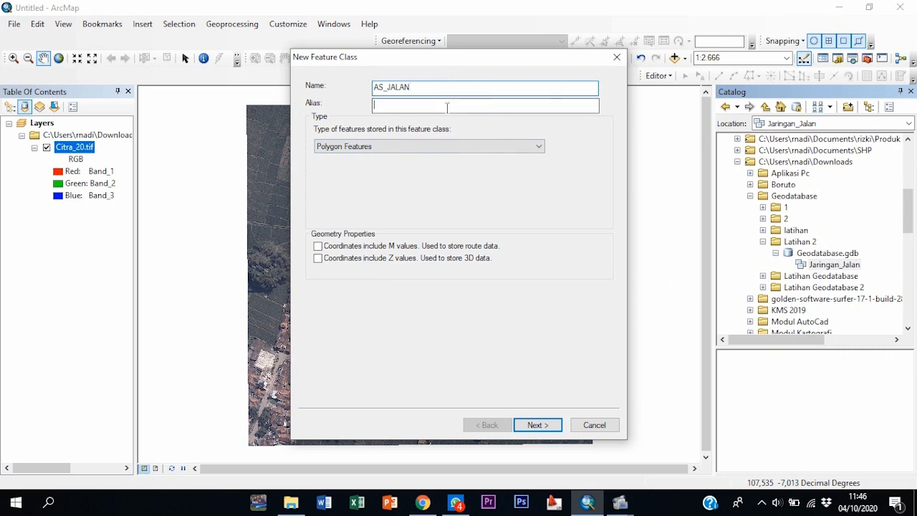
pyautogui.write('A')
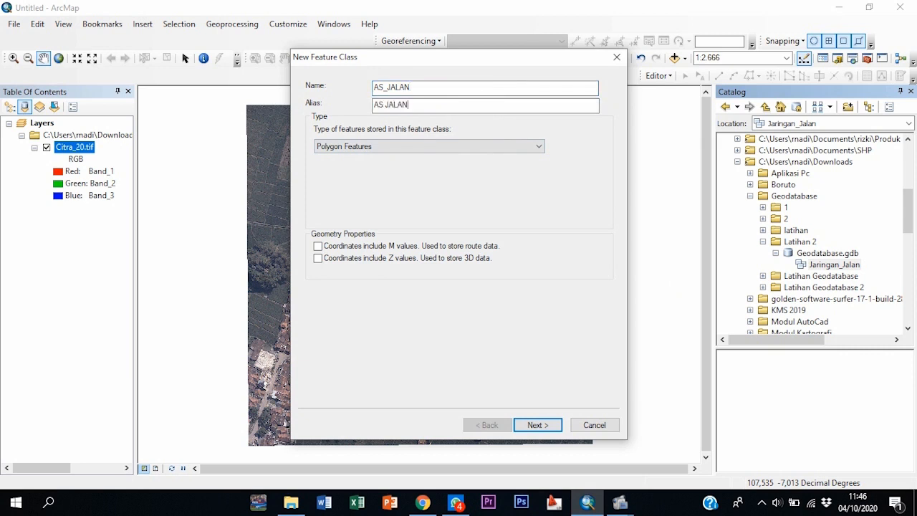
pyautogui.write('S JALAN')
# Step: Set the AS_JALAN feature class to store line features and finish creating it with the default storage configuration and fields
pyautogui.click(417, 147)
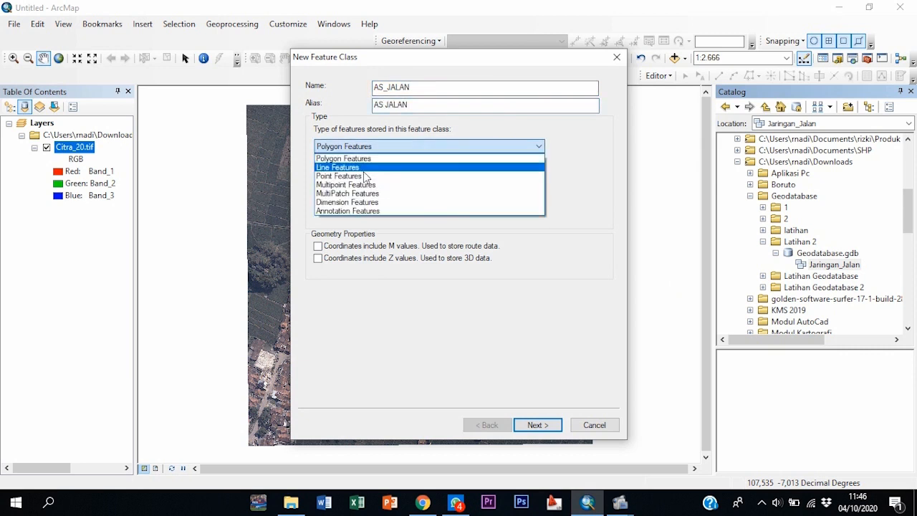
pyautogui.click(364, 169)
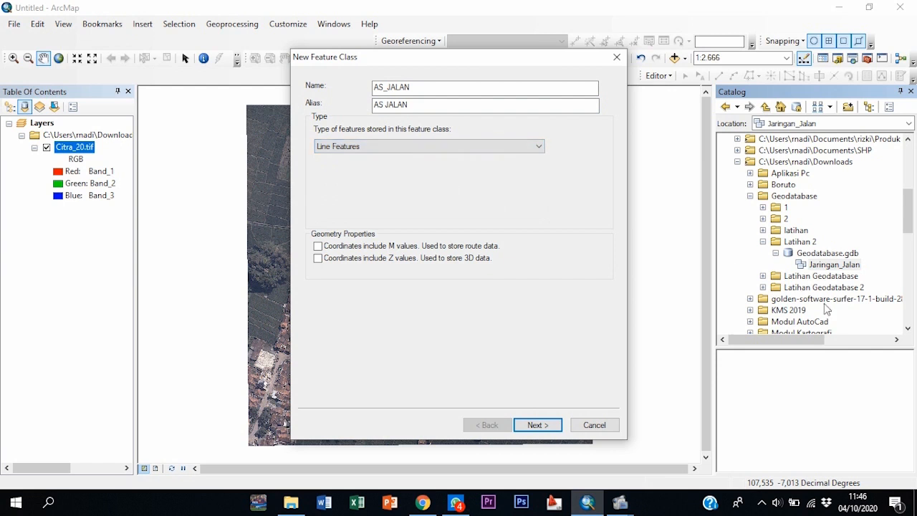
pyautogui.click(539, 426)
pyautogui.click(539, 426)
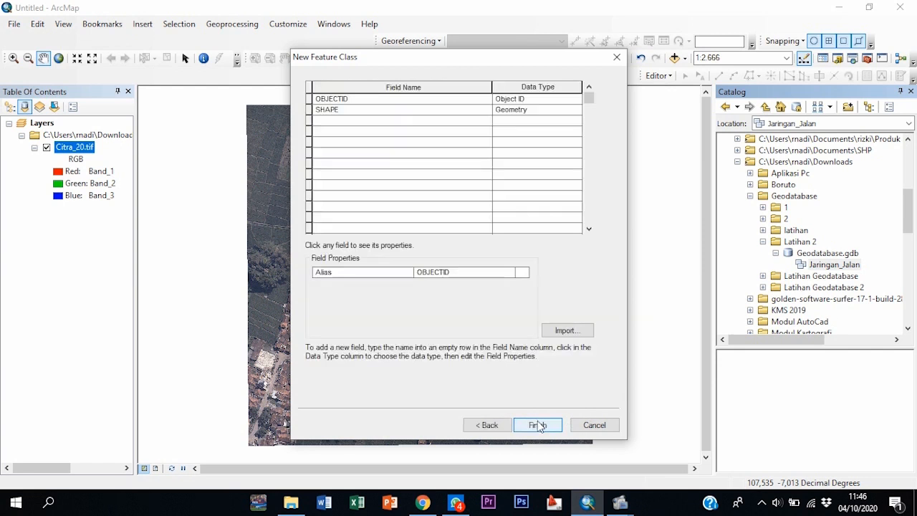
pyautogui.click(539, 425)
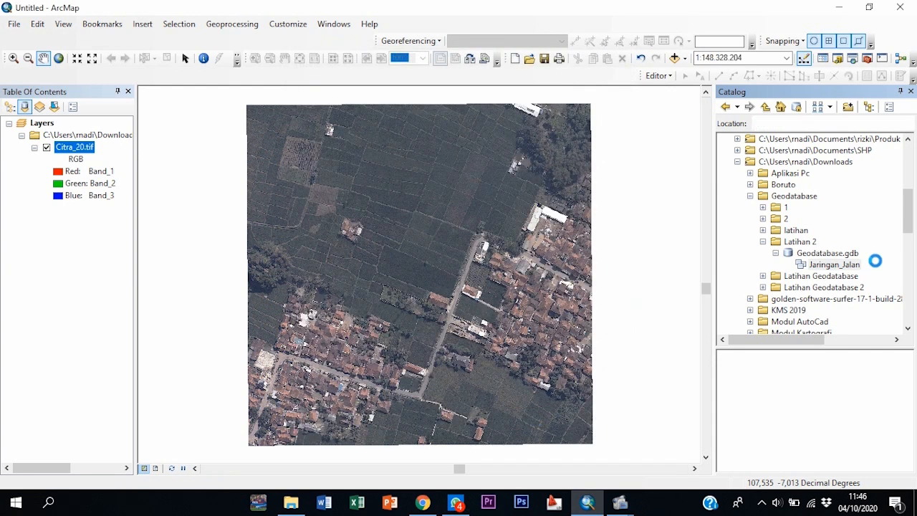
# Step: Start another feature class in the Jaringan_Jalan dataset, with the name Tempat_Strategis and the alias Tempat Strategis
pyautogui.doubleClick(797, 265)
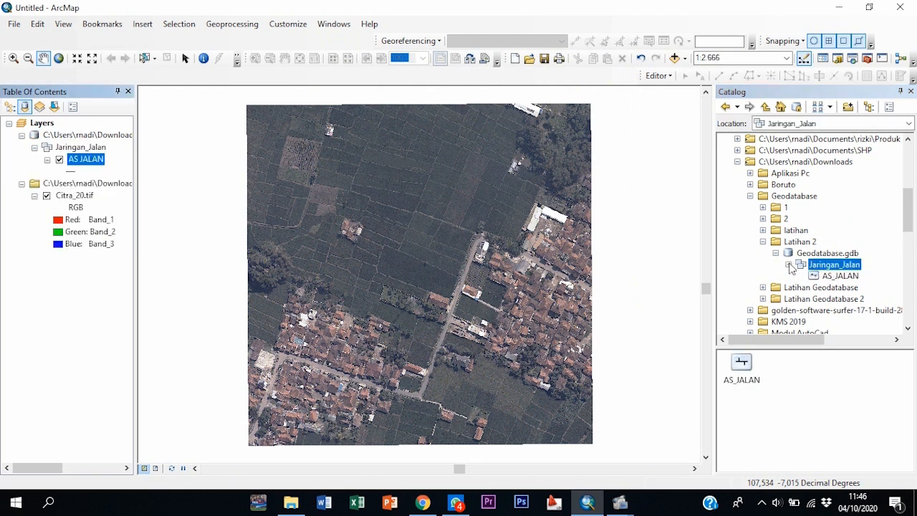
pyautogui.rightClick(831, 267)
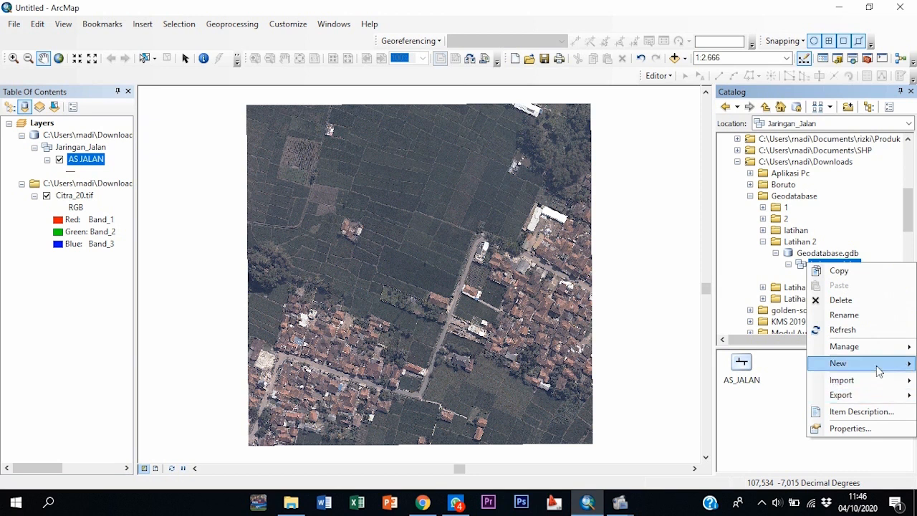
pyautogui.moveTo(876, 365)
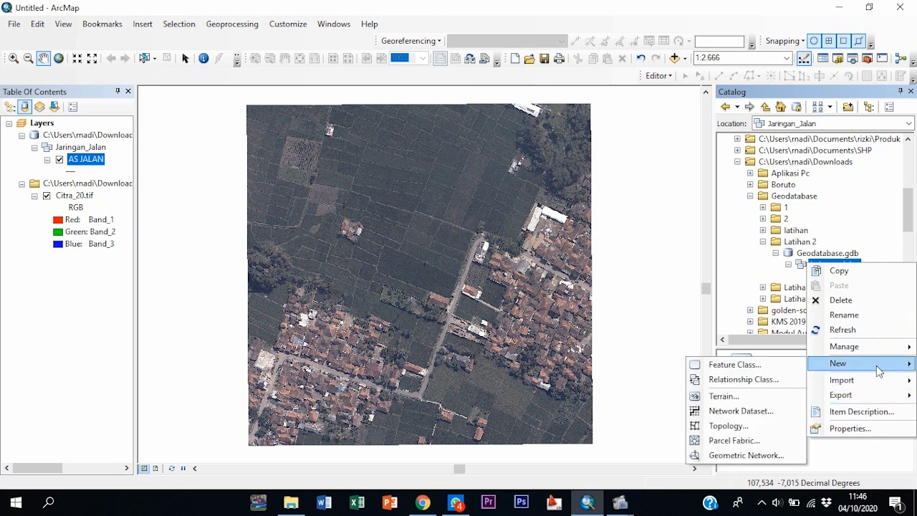
pyautogui.click(736, 365)
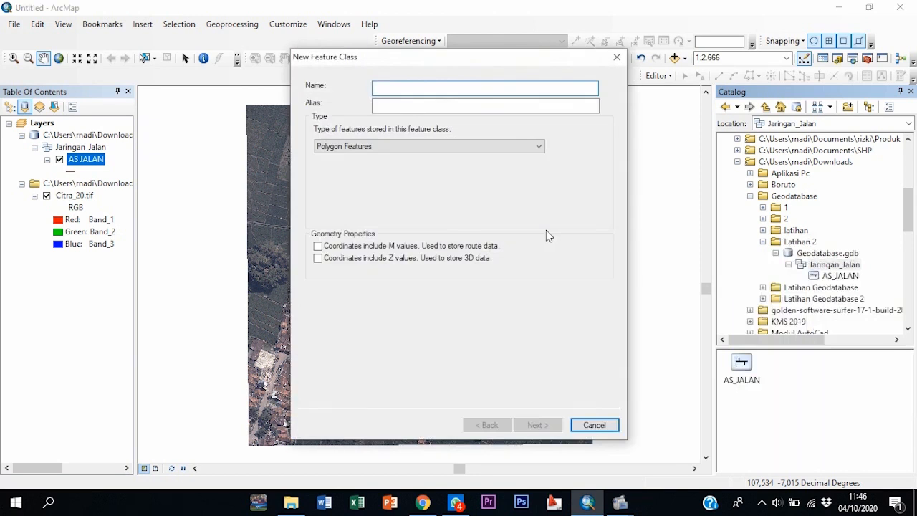
pyautogui.write('Tempat_Strategis')
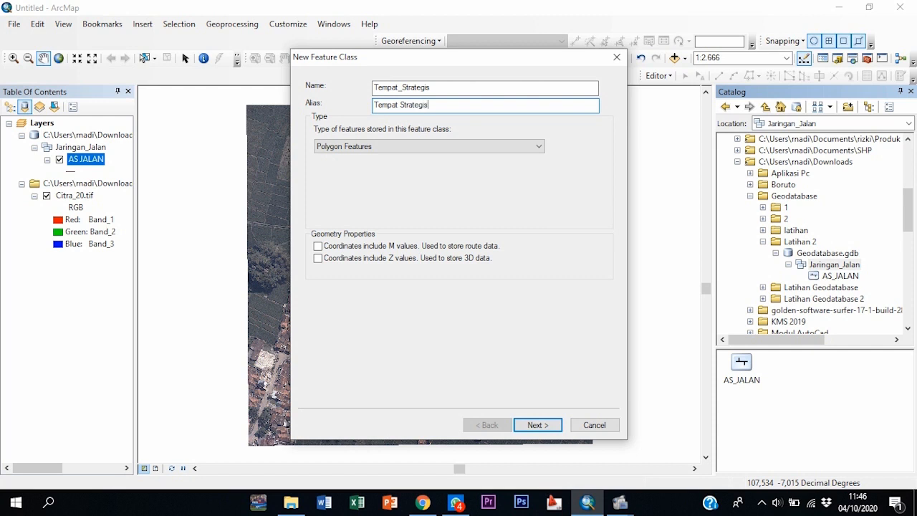
# Step: Set the Tempat_Strategis feature class to store point features and finish creating it with the default settings
pyautogui.click(501, 148)
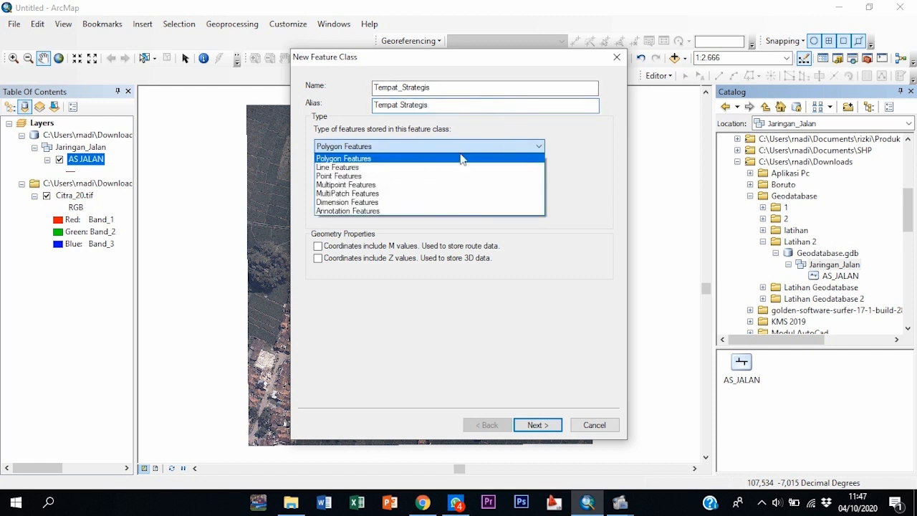
pyautogui.click(401, 176)
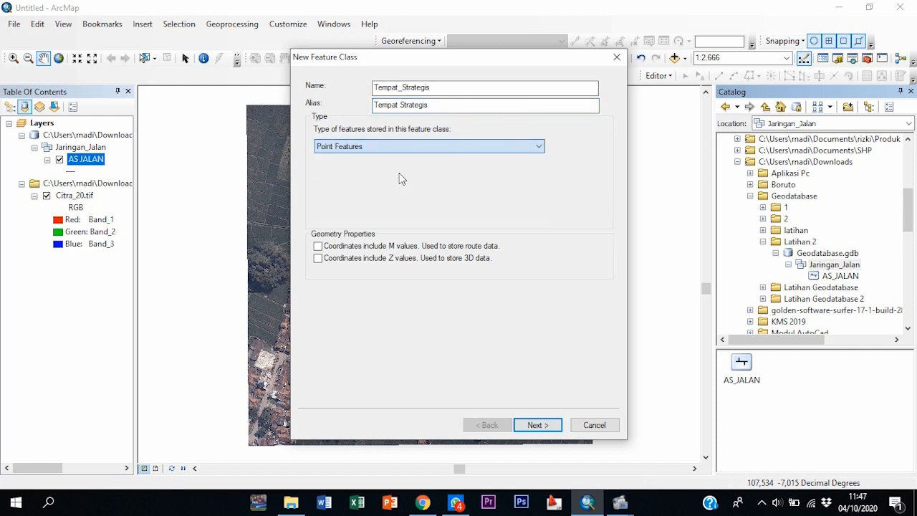
pyautogui.click(534, 425)
pyautogui.click(533, 425)
pyautogui.click(527, 424)
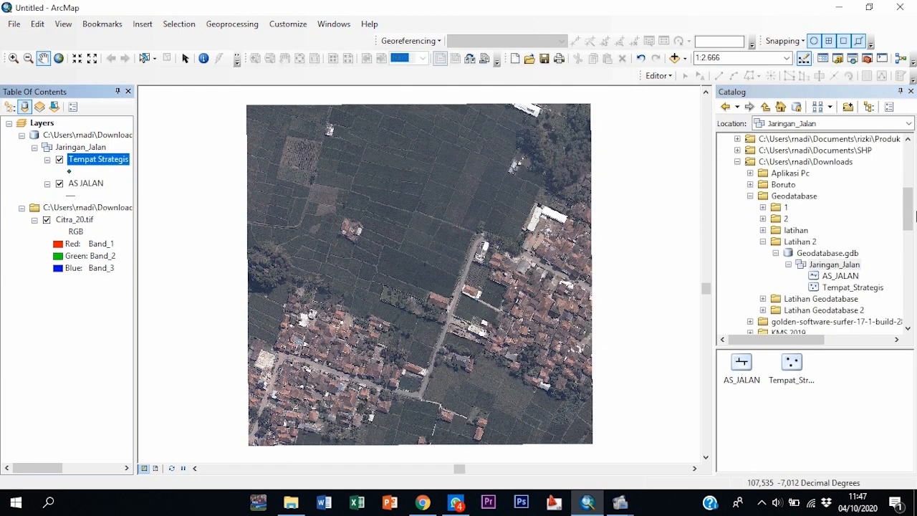
# Step: Start a third feature class in the Jaringan_Jalan dataset, using Pemukiman as both its name and alias
pyautogui.click(812, 266)
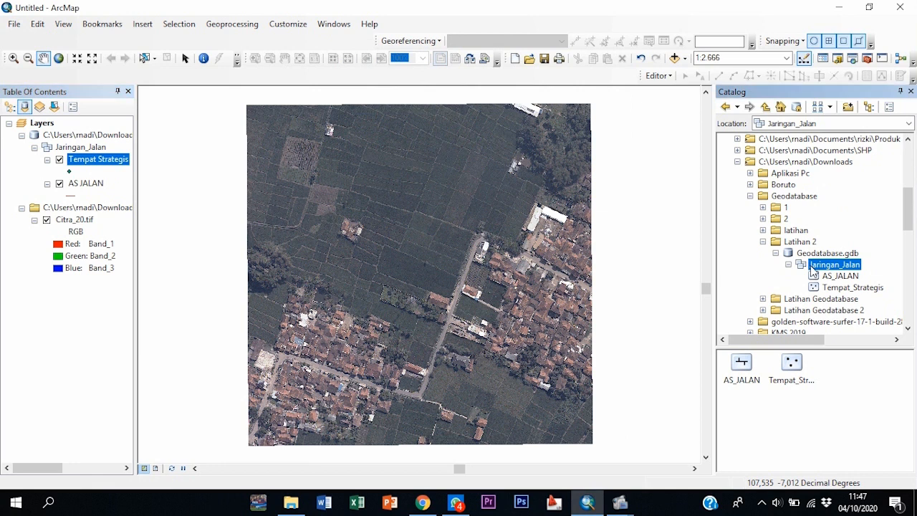
pyautogui.rightClick(813, 270)
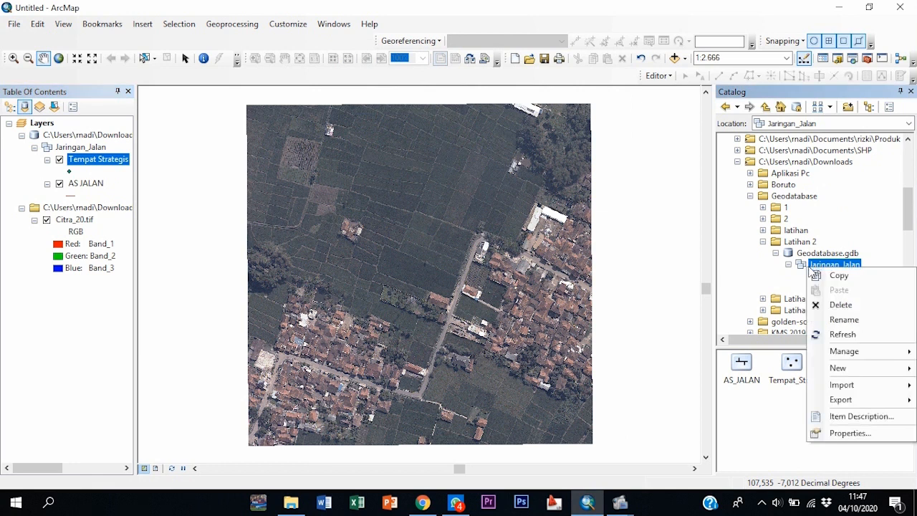
pyautogui.moveTo(872, 367)
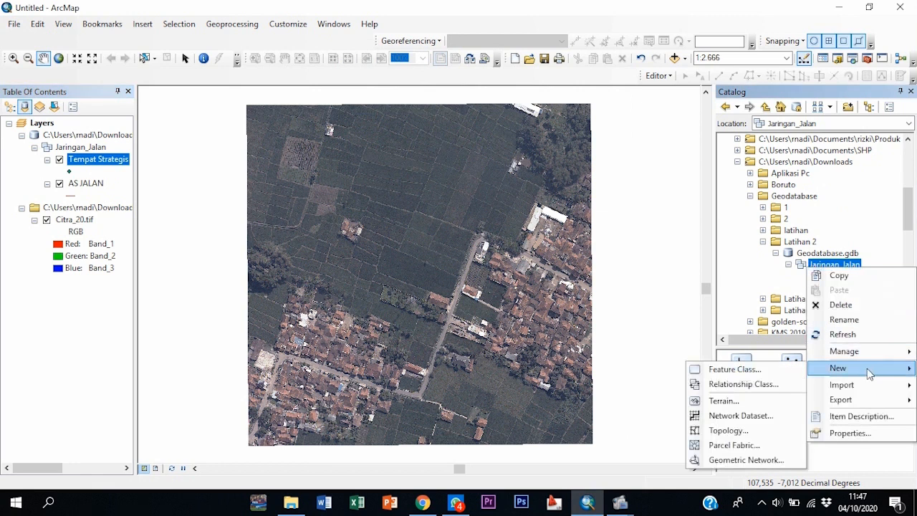
pyautogui.click(737, 370)
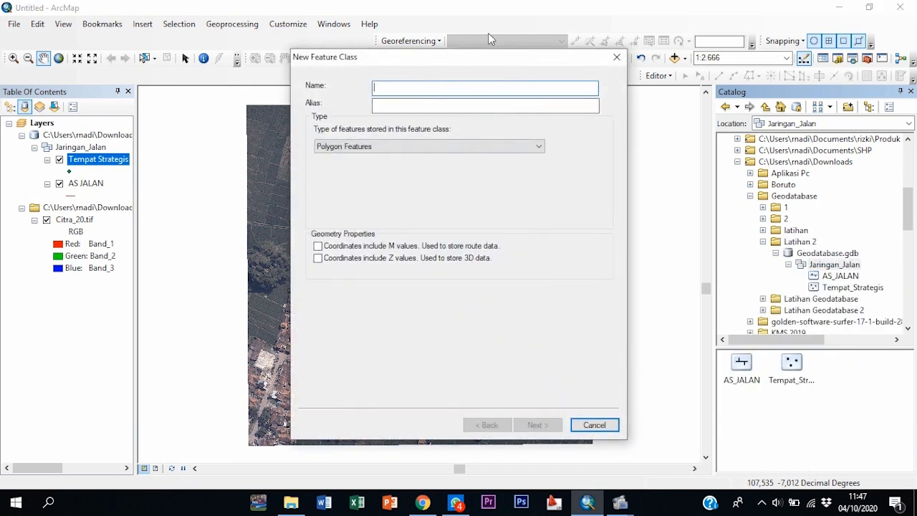
pyautogui.write('Pemukiman')
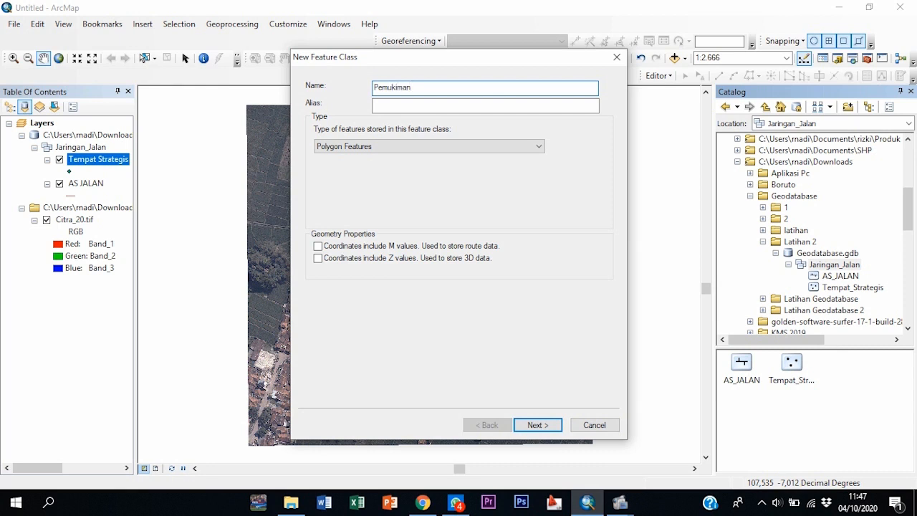
pyautogui.click(432, 104)
pyautogui.click(426, 106)
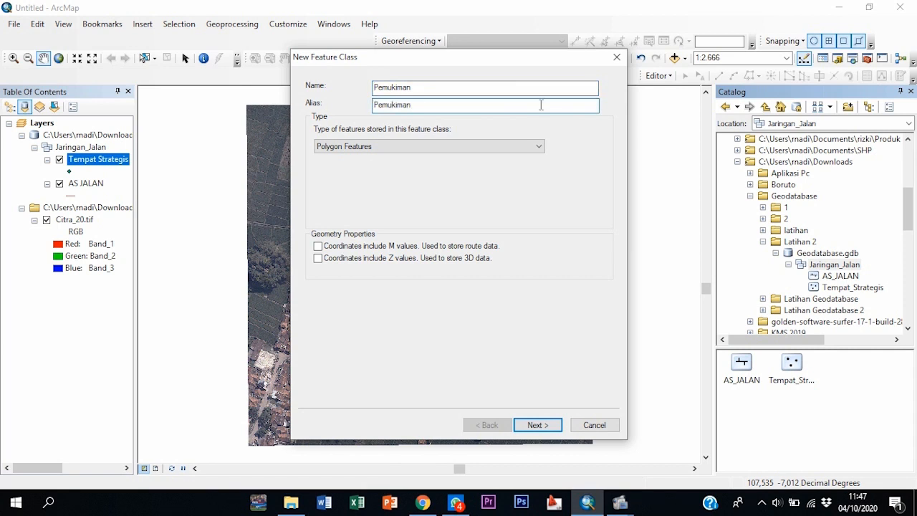
# Step: Keep polygon features as the type for the Pemukiman feature class and finish creating it with the default settings
pyautogui.click(520, 146)
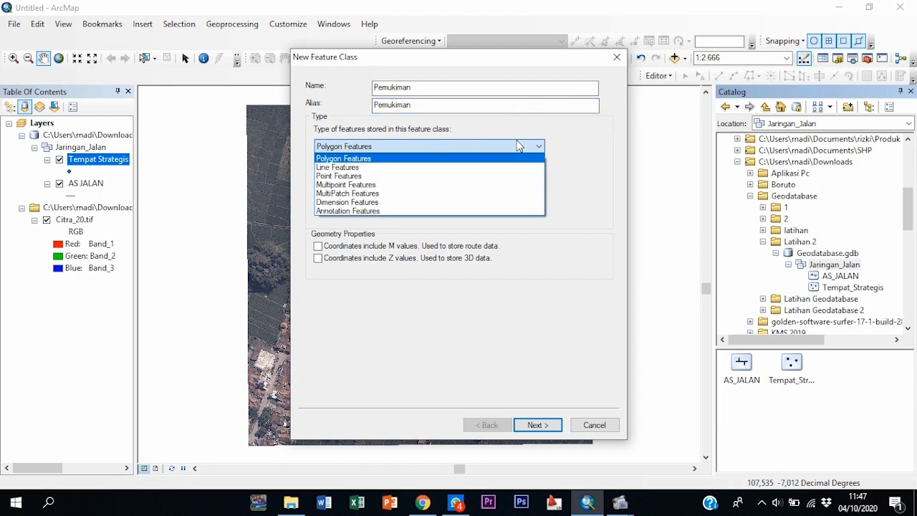
pyautogui.click(520, 146)
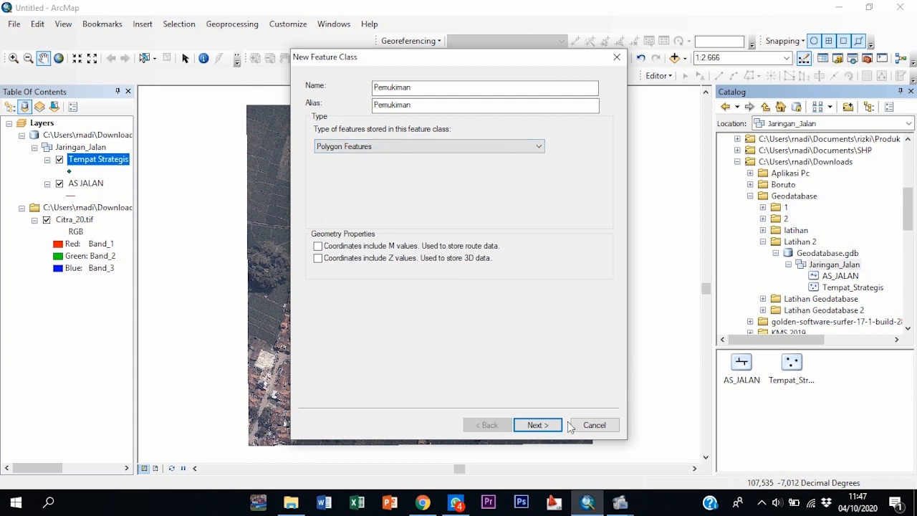
pyautogui.click(538, 426)
pyautogui.click(538, 426)
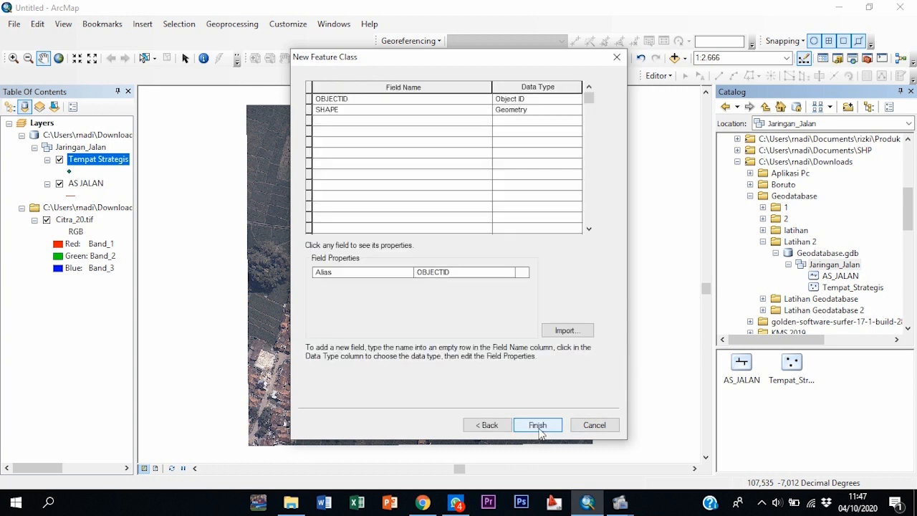
pyautogui.click(538, 425)
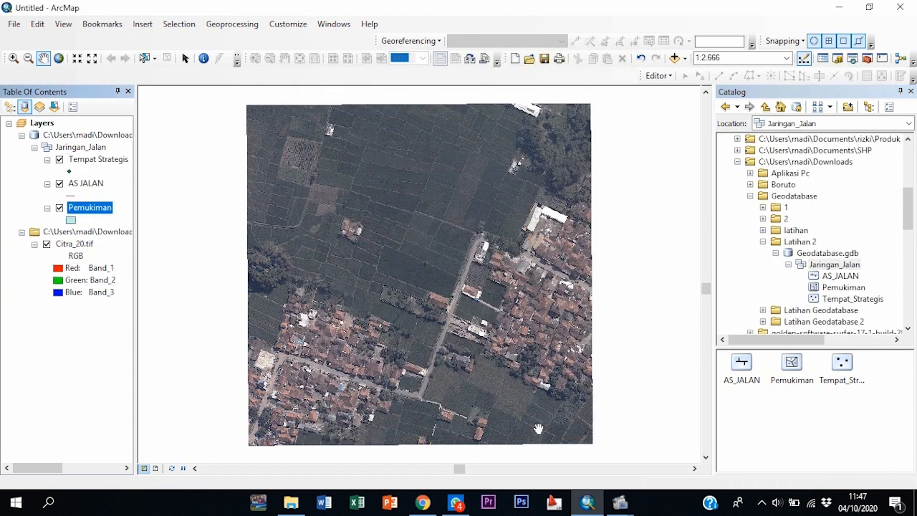
# Step: Create a polygon feature class in the Jaringan_Jalan dataset with Sawah as both name and alias, keeping the default settings
pyautogui.rightClick(833, 265)
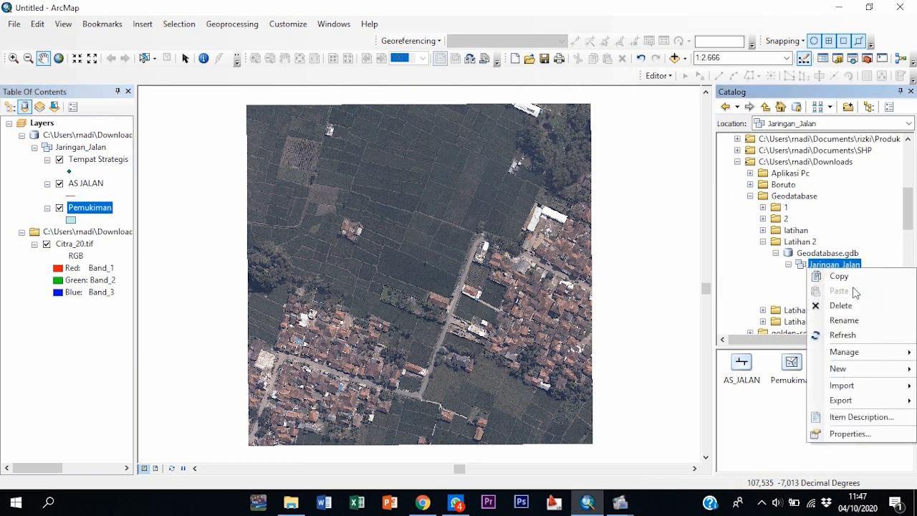
pyautogui.moveTo(849, 373)
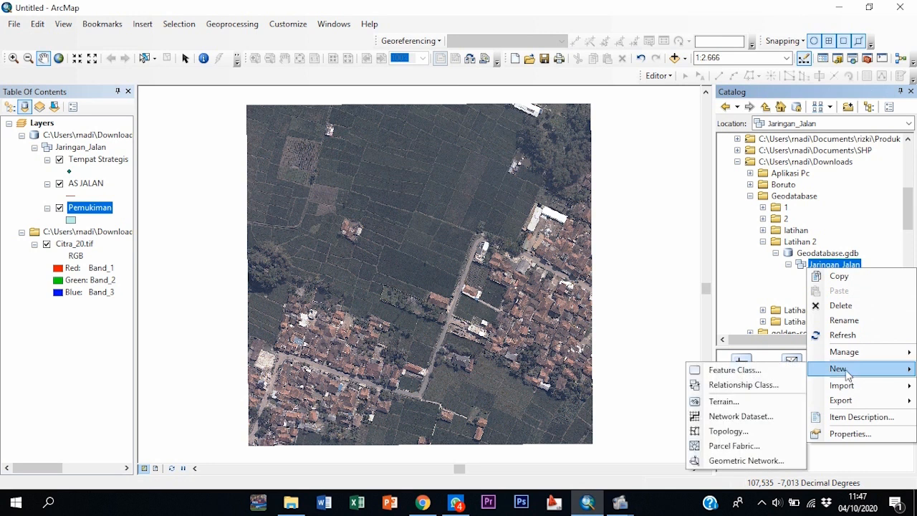
pyautogui.click(731, 370)
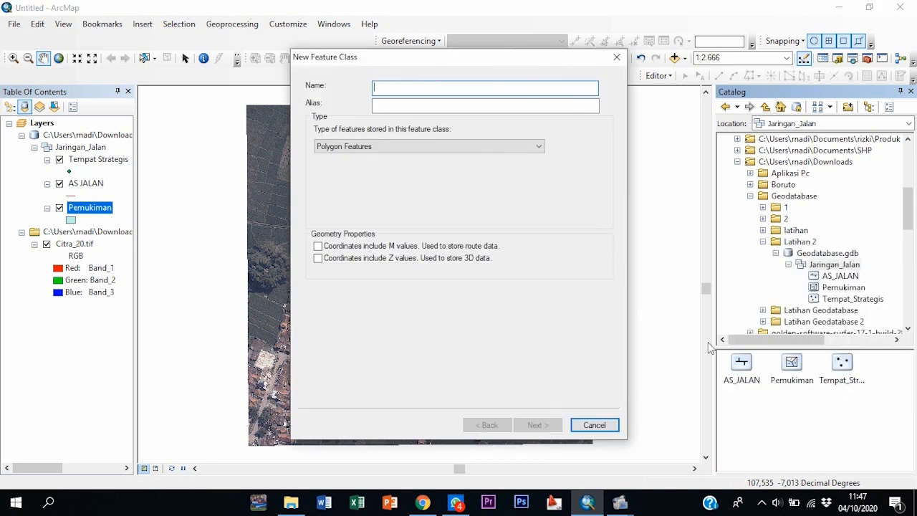
pyautogui.write('Sawah')
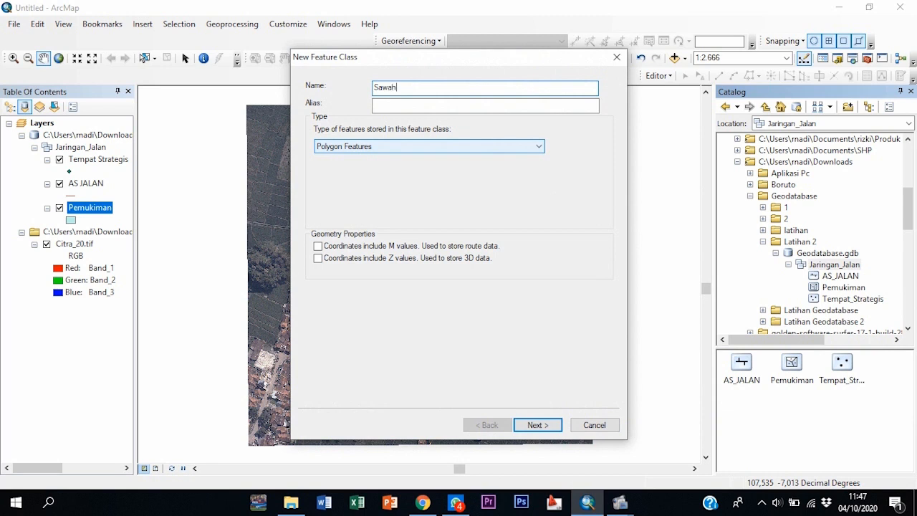
pyautogui.press('Tab')
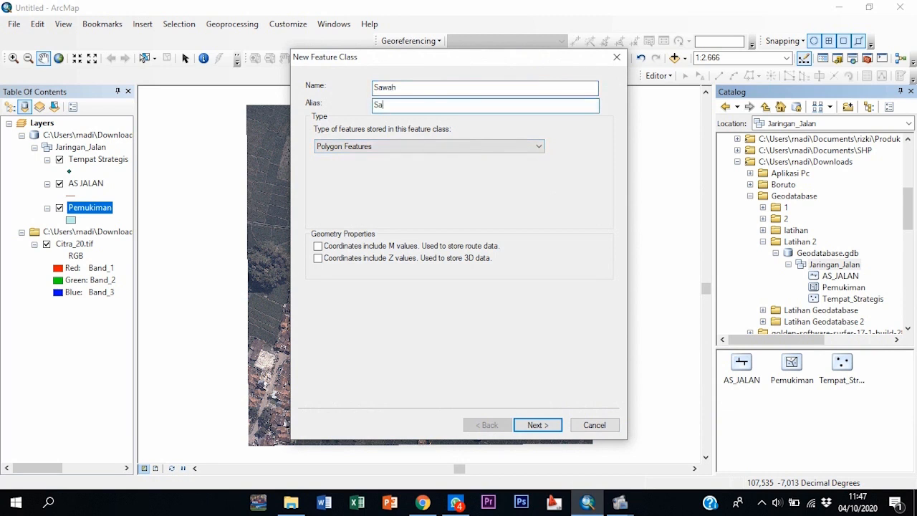
pyautogui.click(537, 426)
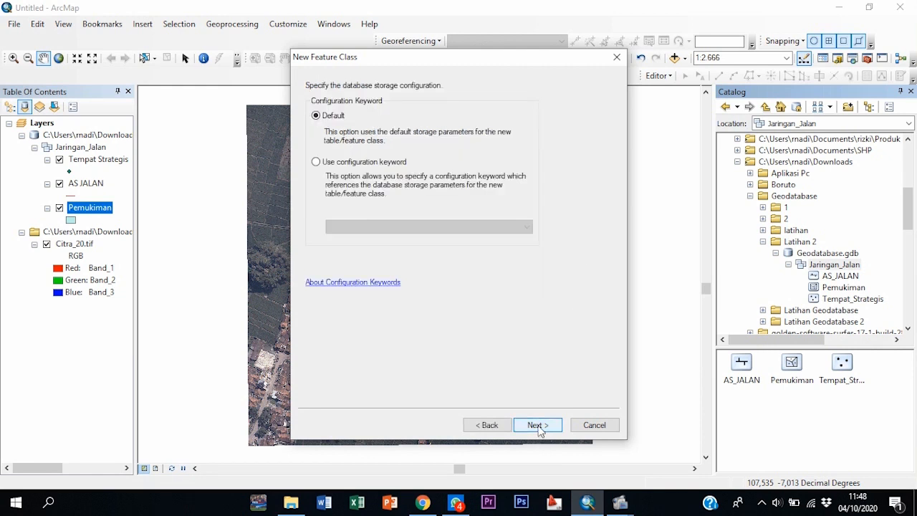
pyautogui.click(537, 426)
pyautogui.click(537, 425)
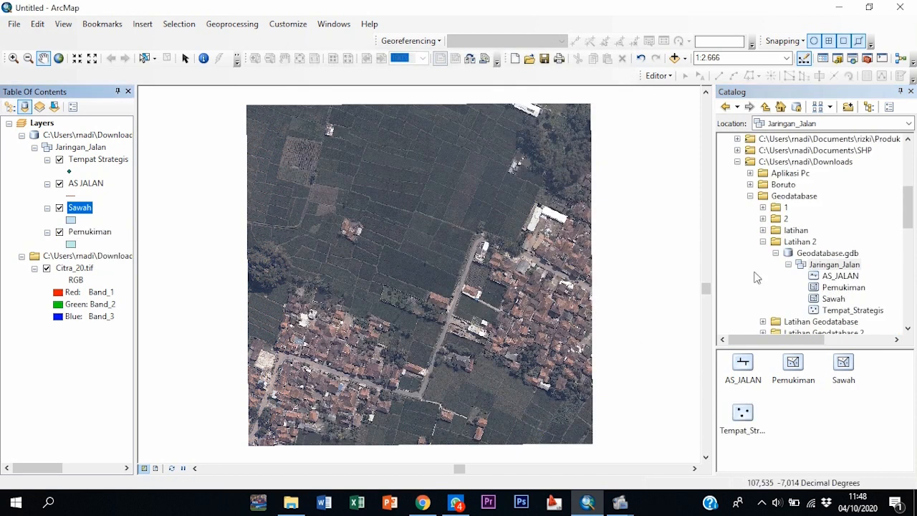
# Step: Create a polygon feature class in the Jaringan_Jalan dataset named Lahan_TerbukaHijau with the alias Lahan Terbuka Hijau, keeping the default settings
pyautogui.rightClick(825, 271)
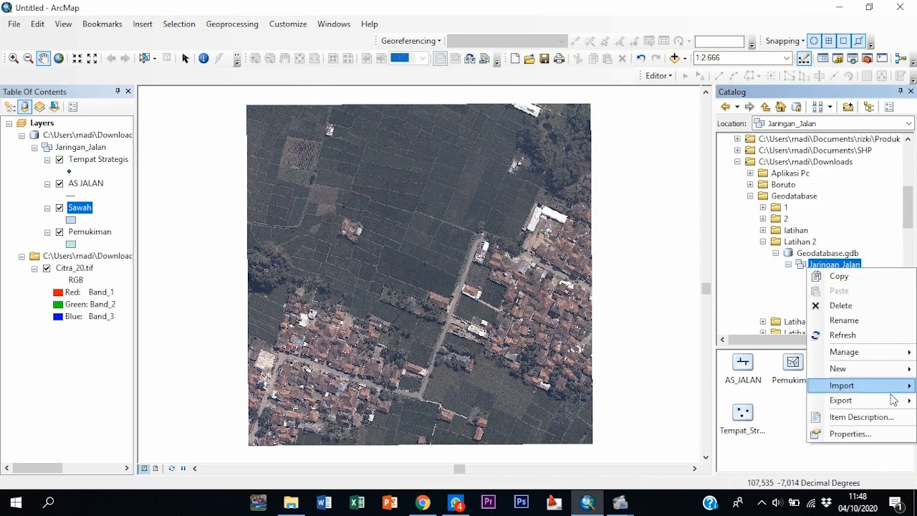
pyautogui.moveTo(881, 380)
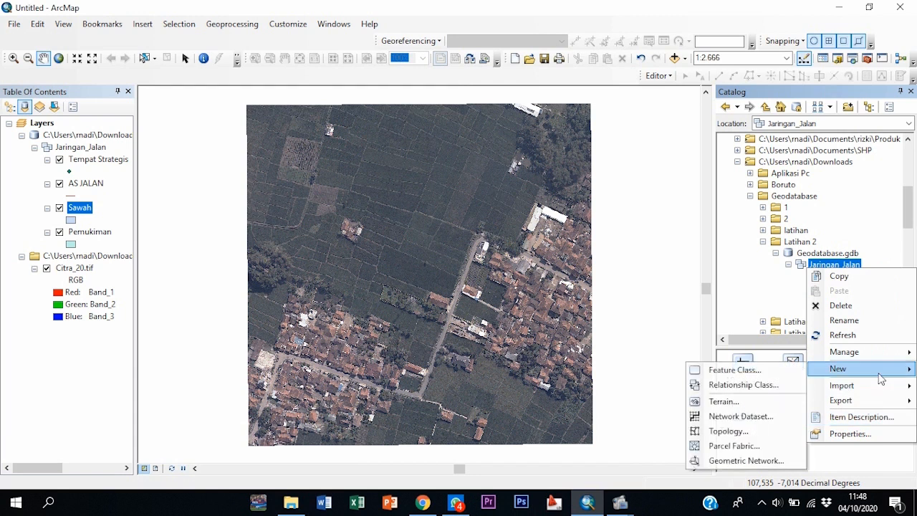
pyautogui.click(742, 371)
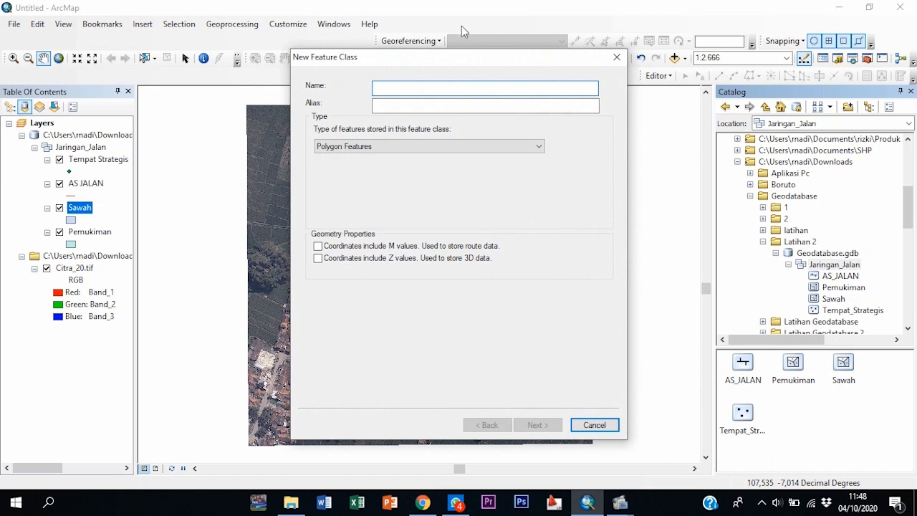
pyautogui.write('Lahan_TerbukaHijau')
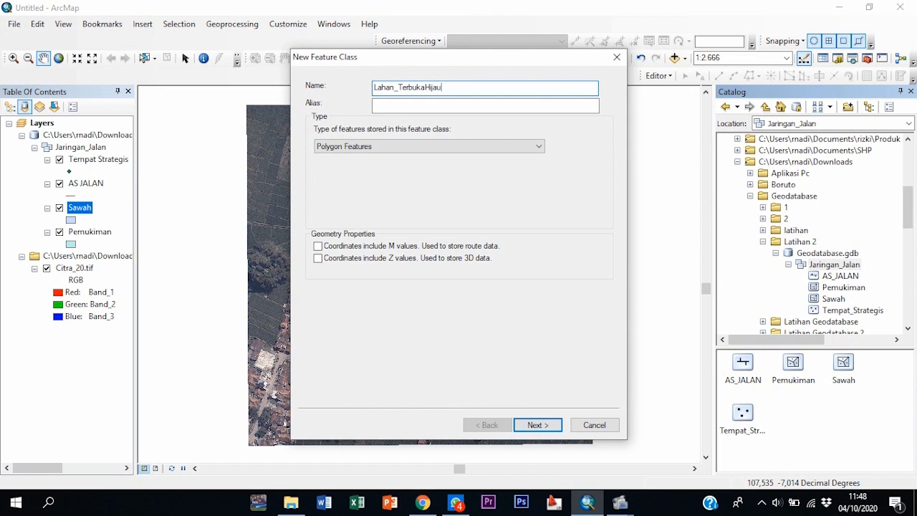
pyautogui.click(427, 107)
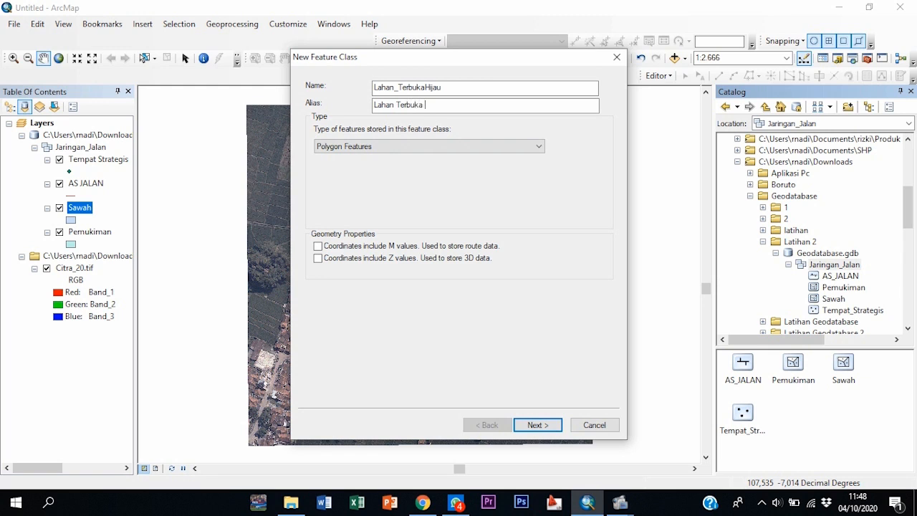
pyautogui.write('Lahan Terbuka Hijau')
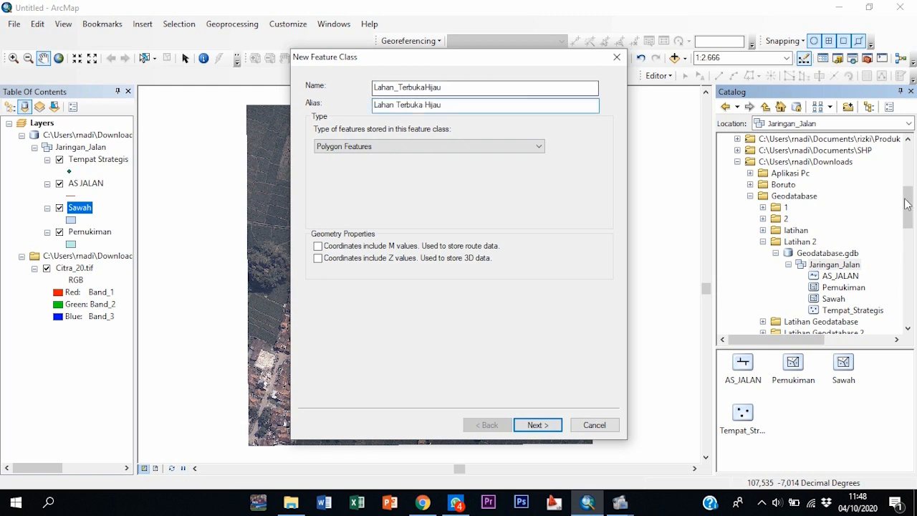
pyautogui.click(534, 424)
pyautogui.click(534, 425)
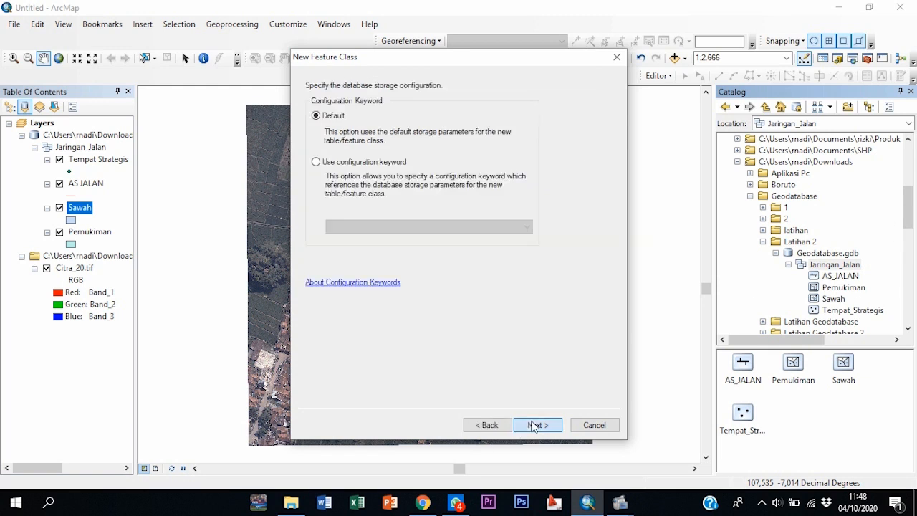
pyautogui.click(534, 425)
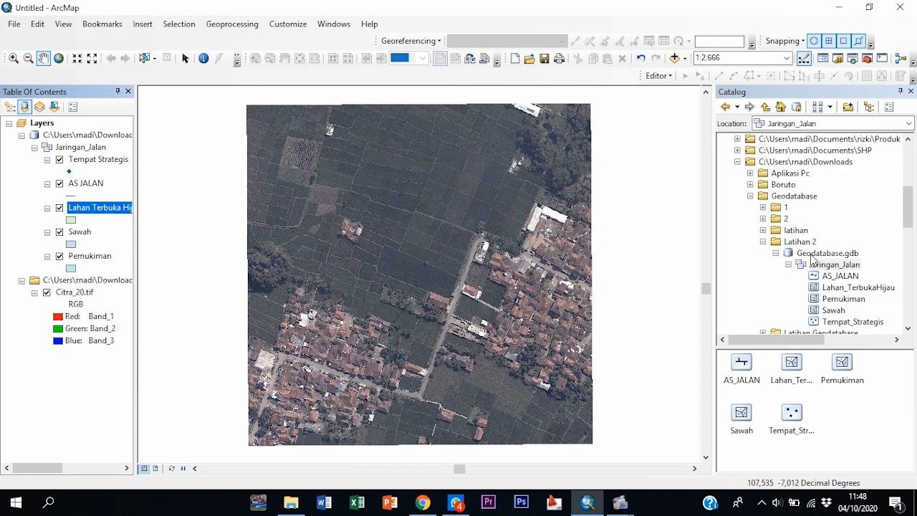
pyautogui.moveTo(619, 502)
pyautogui.click(587, 458)
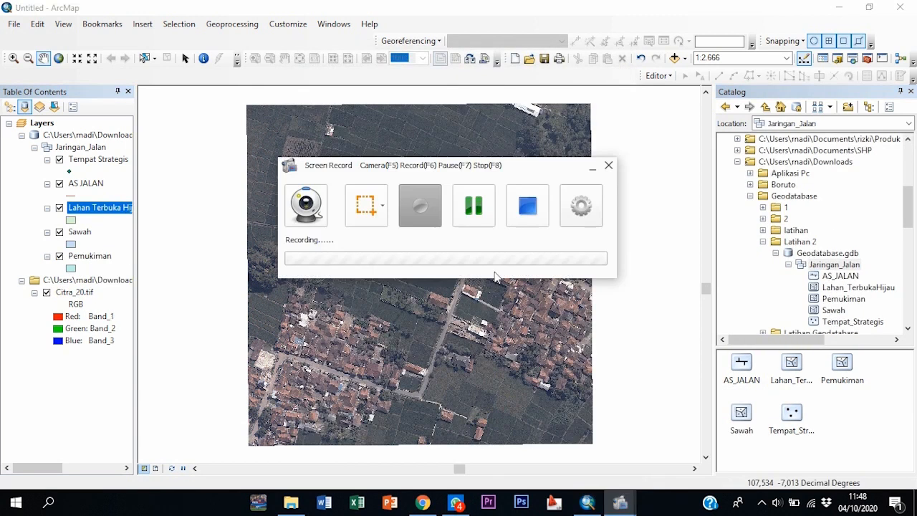
pyautogui.click(482, 208)
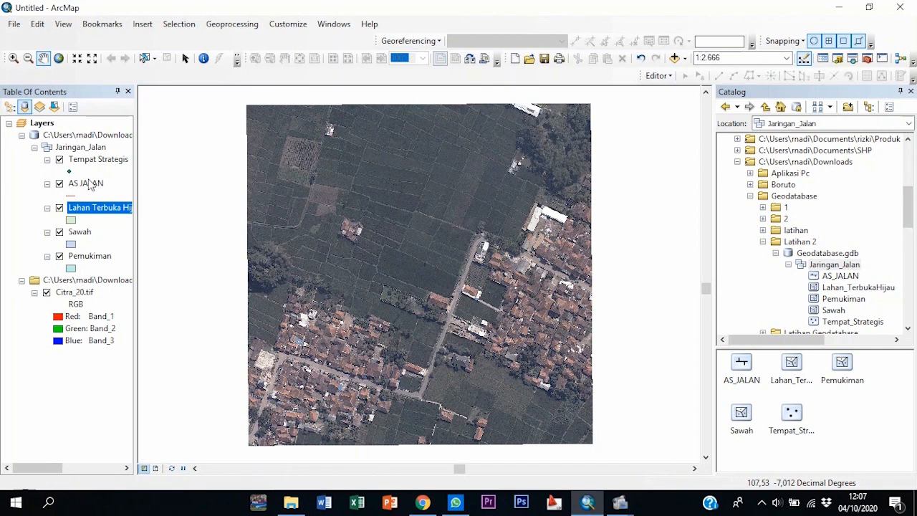
# Step: Start editing the AS JALAN layer and choose its line template for creating features, accepting the template properties unchanged
pyautogui.click(90, 185)
pyautogui.rightClick(89, 183)
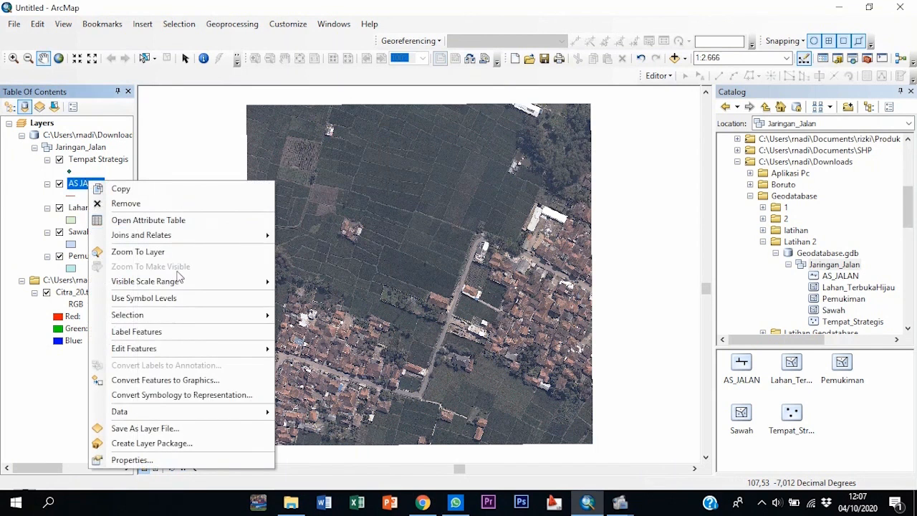
pyautogui.moveTo(174, 348)
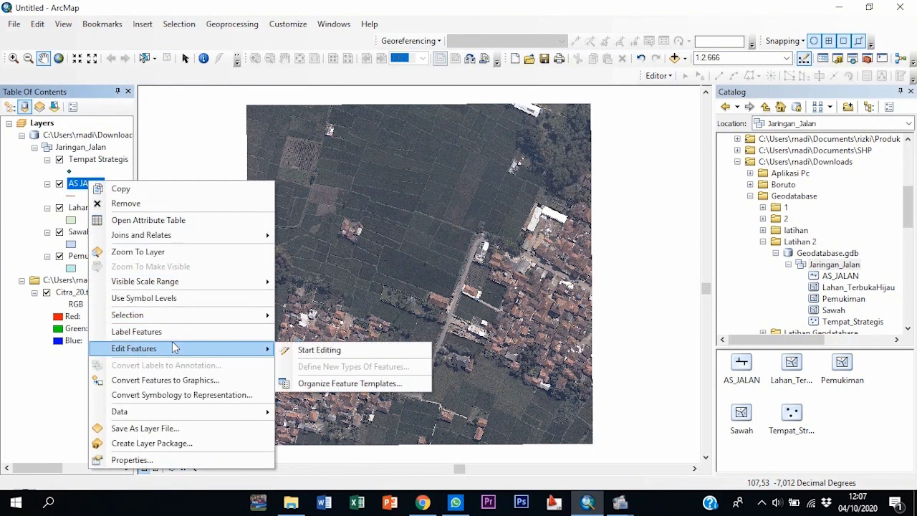
pyautogui.click(299, 350)
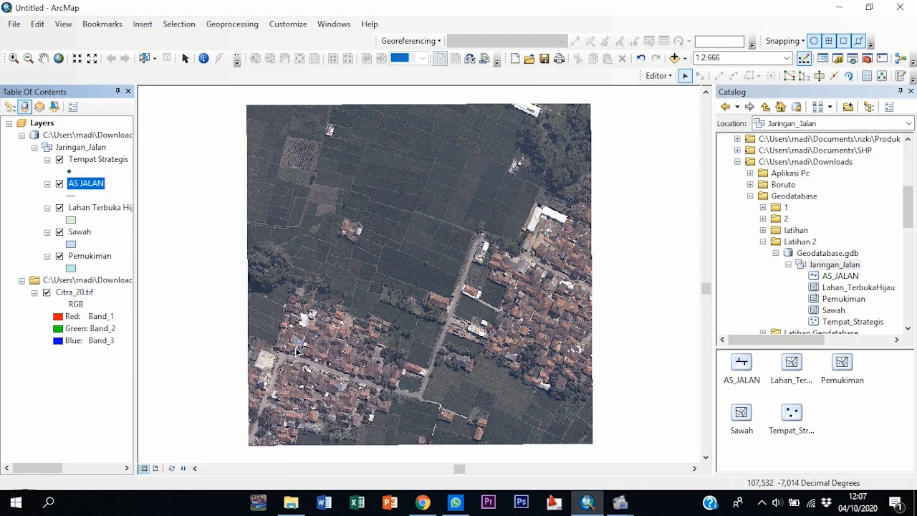
pyautogui.click(900, 75)
pyautogui.doubleClick(747, 136)
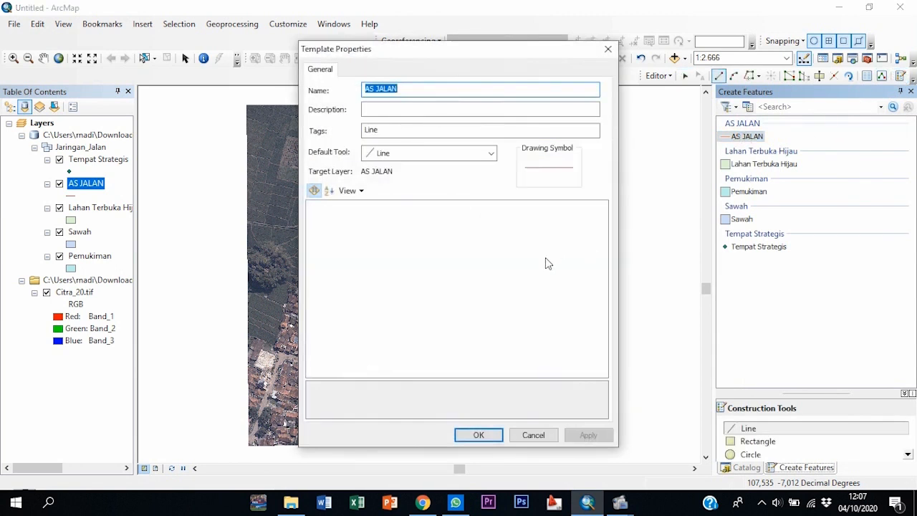
pyautogui.click(478, 435)
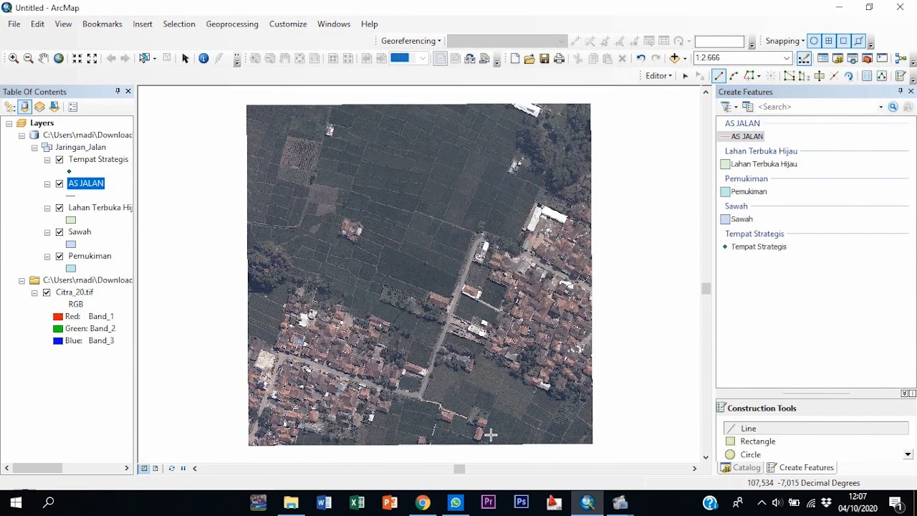
# Step: Trace an AS JALAN line along the road from the image's southwest corner through the settlement to the bend at the south-centre junction
pyautogui.click(250, 439)
pyautogui.click(256, 414)
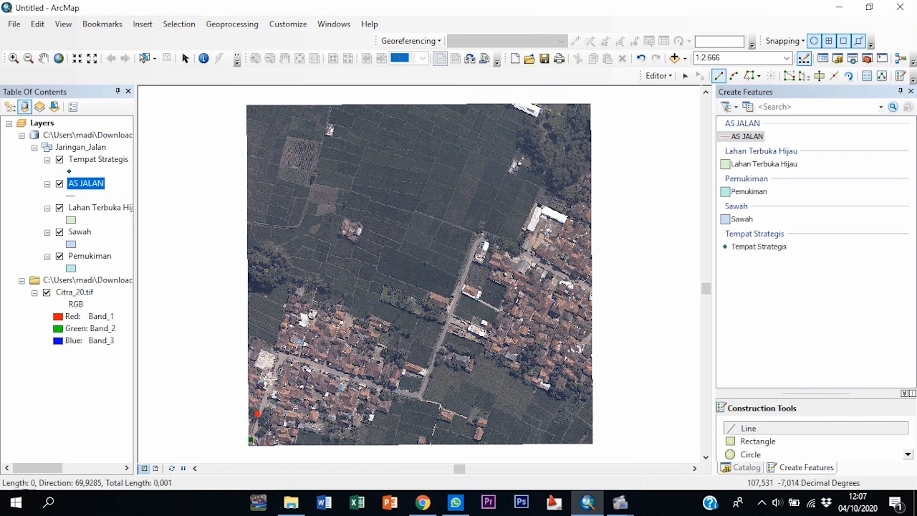
pyautogui.click(273, 377)
pyautogui.click(280, 354)
pyautogui.click(316, 363)
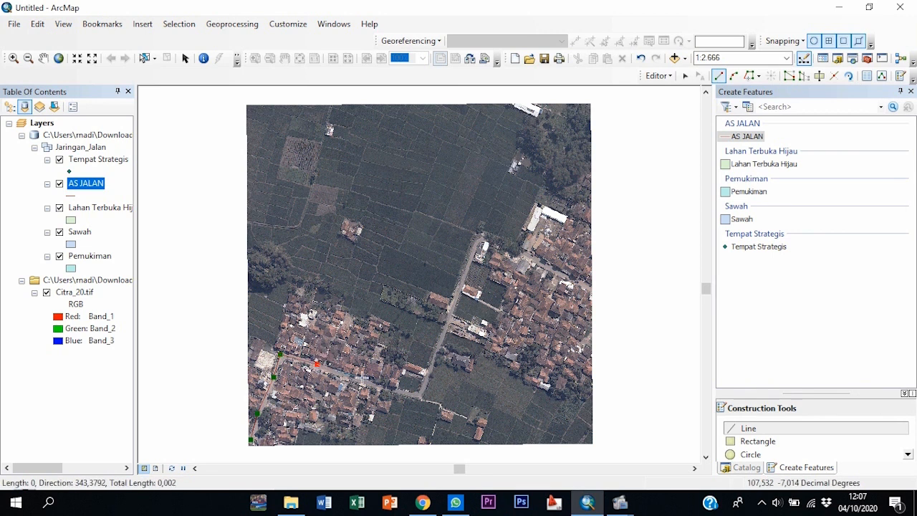
pyautogui.click(363, 382)
pyautogui.click(399, 392)
pyautogui.click(415, 392)
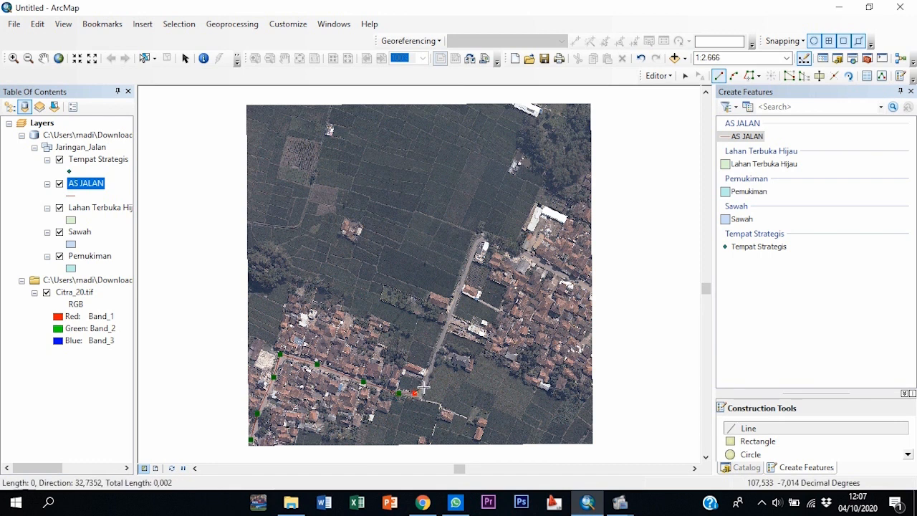
pyautogui.click(425, 387)
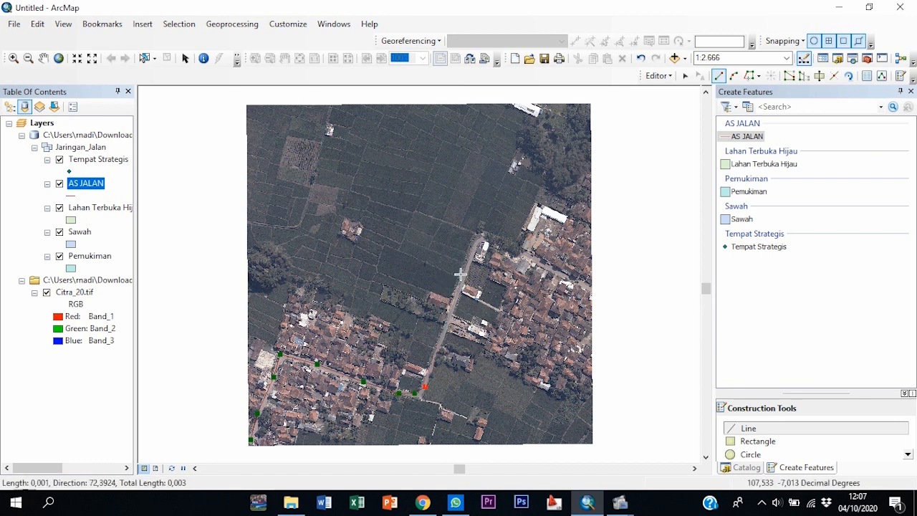
# Step: Continue the AS JALAN line northeast along the road, around the bend and through the eastern settlement, finishing it at the image's east edge
pyautogui.click(465, 270)
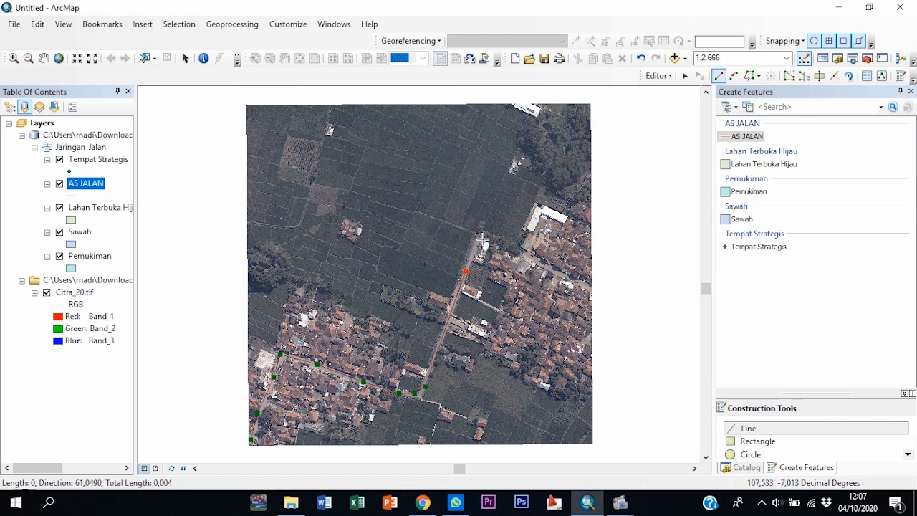
pyautogui.scroll(3, 480, 238)
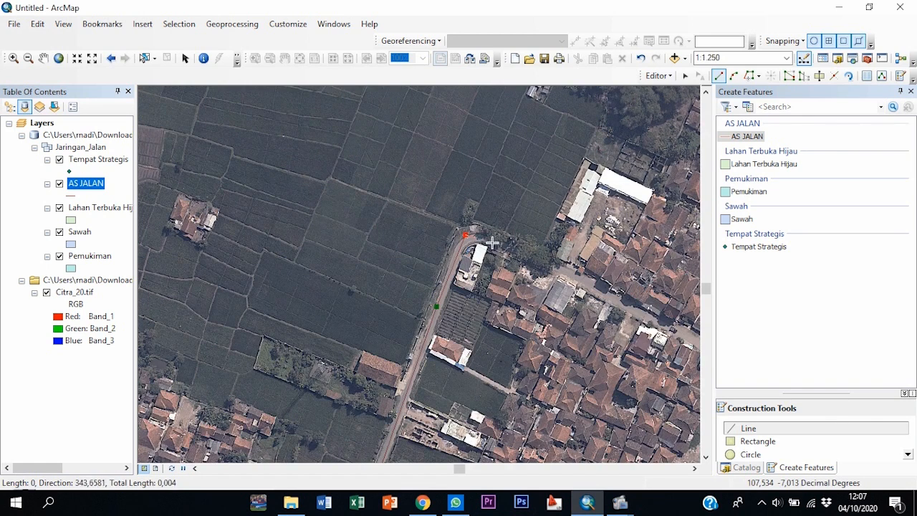
pyautogui.click(587, 281)
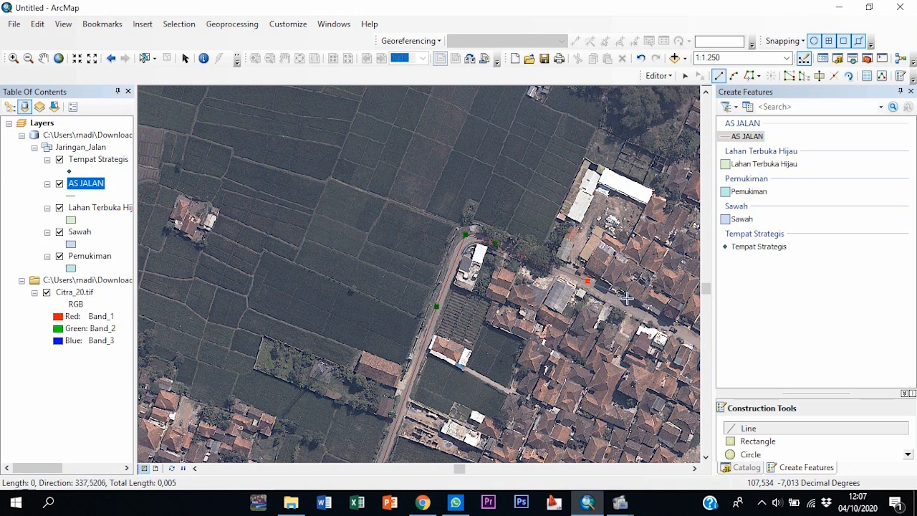
pyautogui.click(671, 325)
pyautogui.scroll(1, 672, 325)
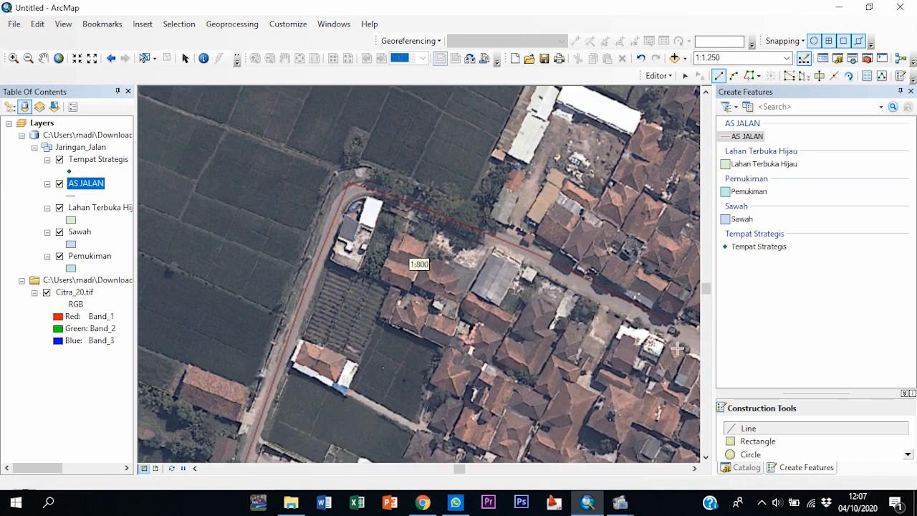
pyautogui.scroll(-1, 677, 330)
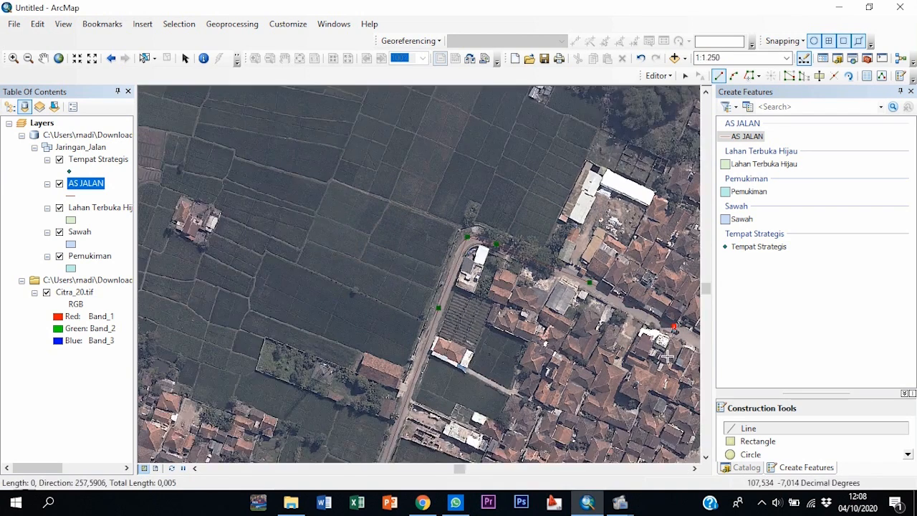
pyautogui.moveTo(672, 349); pyautogui.dragTo(504, 315)
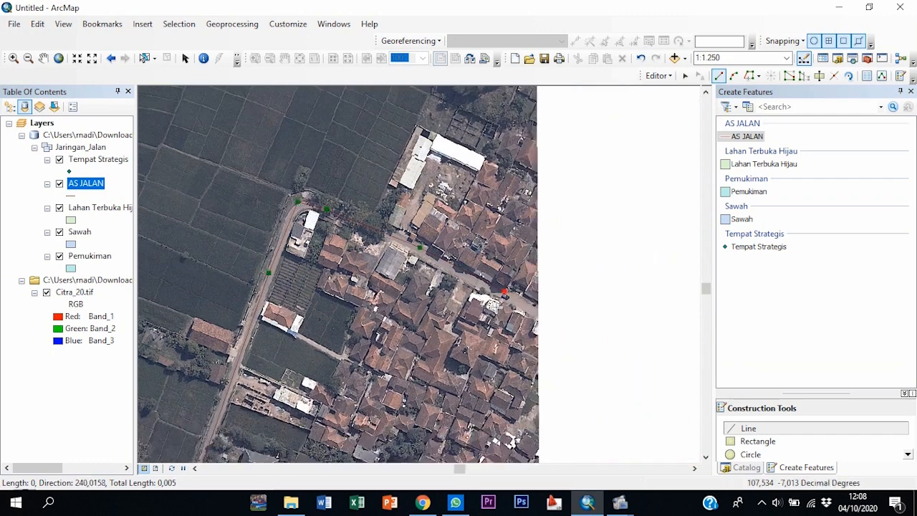
pyautogui.doubleClick(535, 312)
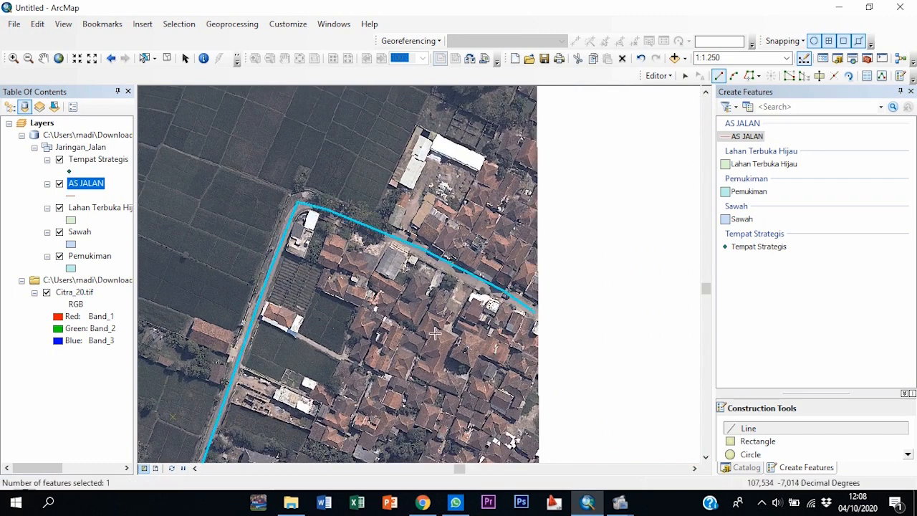
pyautogui.scroll(1, 435, 333)
pyautogui.scroll(-4, 360, 335)
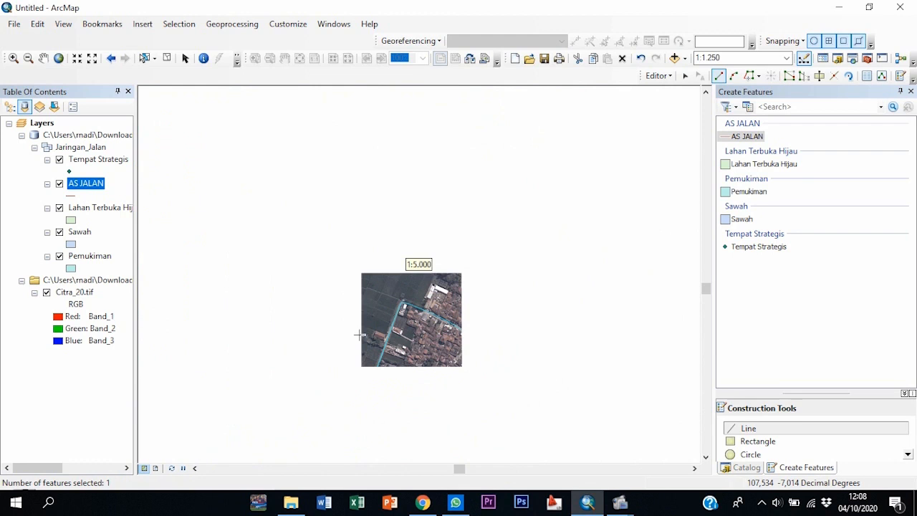
pyautogui.scroll(-1, 373, 381)
pyautogui.moveTo(375, 379); pyautogui.dragTo(416, 359)
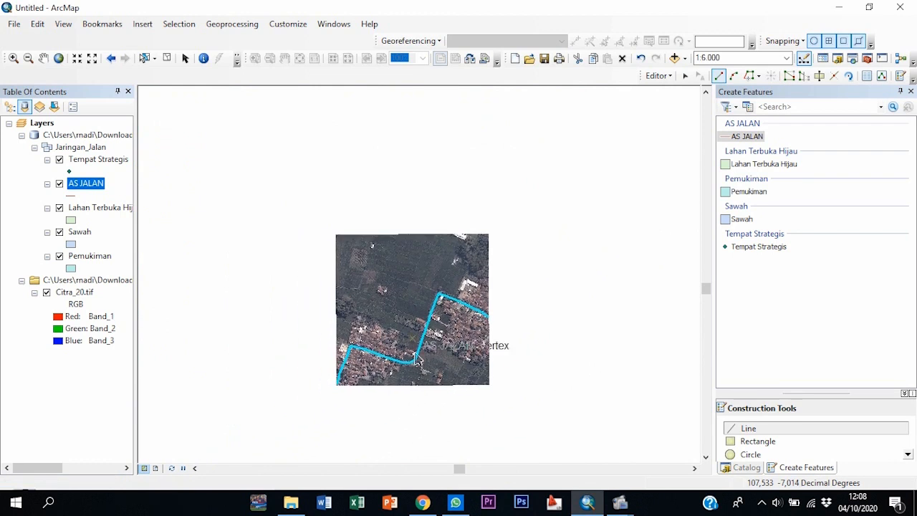
# Step: Examine the digitized AS JALAN line along its whole course over the image, from the southwest settlement to the east edge
pyautogui.scroll(5, 418, 358)
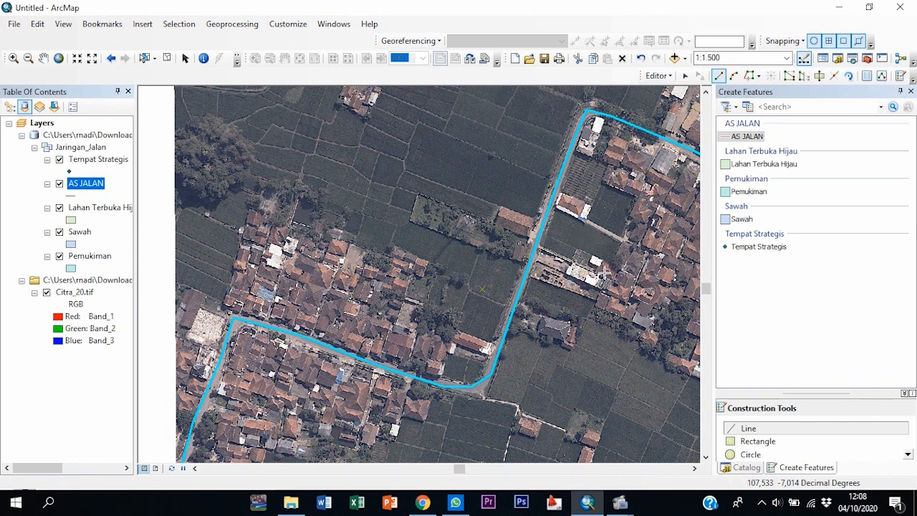
pyautogui.moveTo(618, 241); pyautogui.dragTo(378, 328)
pyautogui.moveTo(392, 372); pyautogui.dragTo(304, 353)
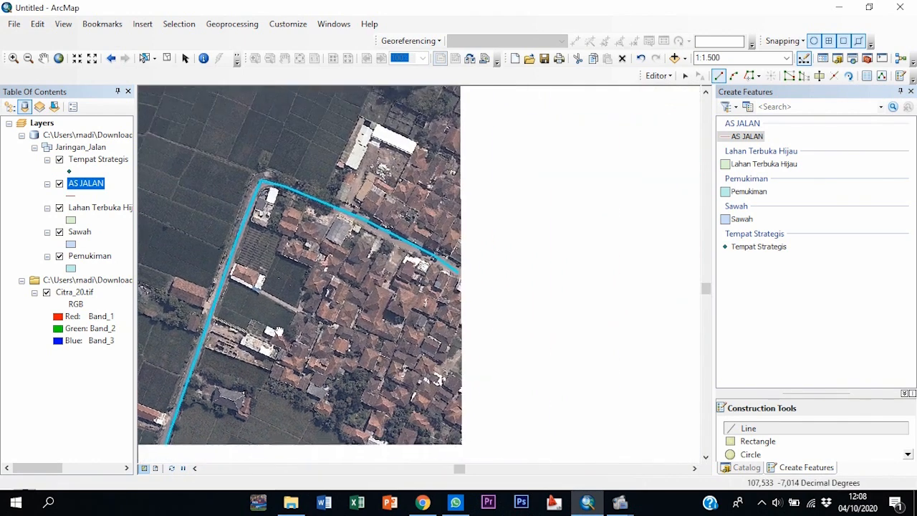
pyautogui.scroll(1, 304, 353)
pyautogui.scroll(-3, 303, 353)
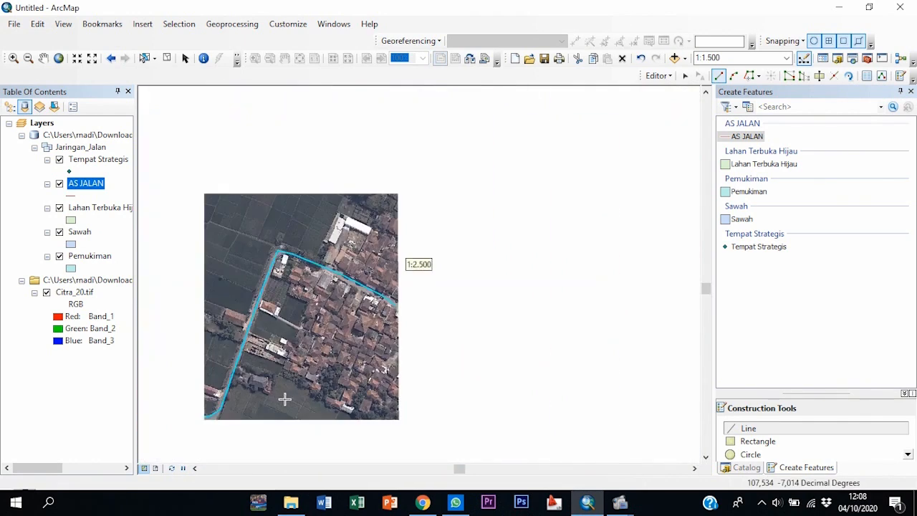
pyautogui.moveTo(280, 406); pyautogui.dragTo(374, 254)
pyautogui.scroll(-1, 350, 247)
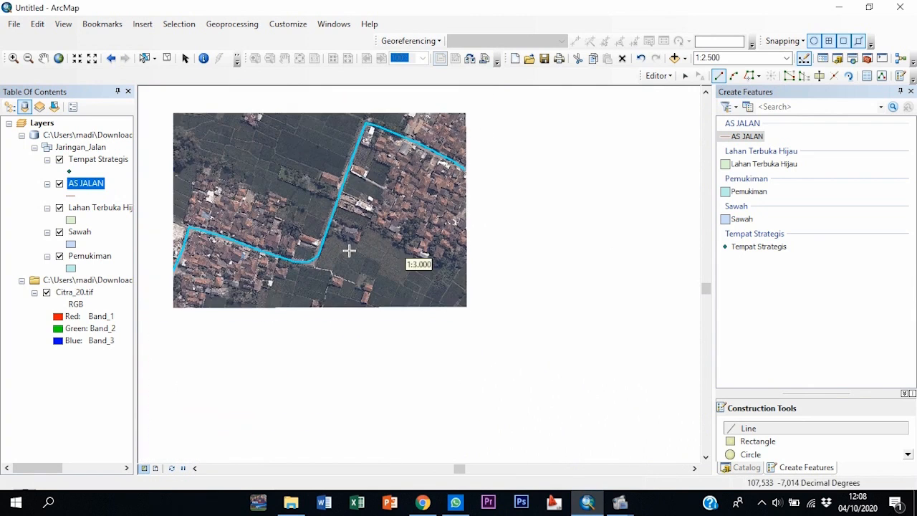
pyautogui.moveTo(610, 492)
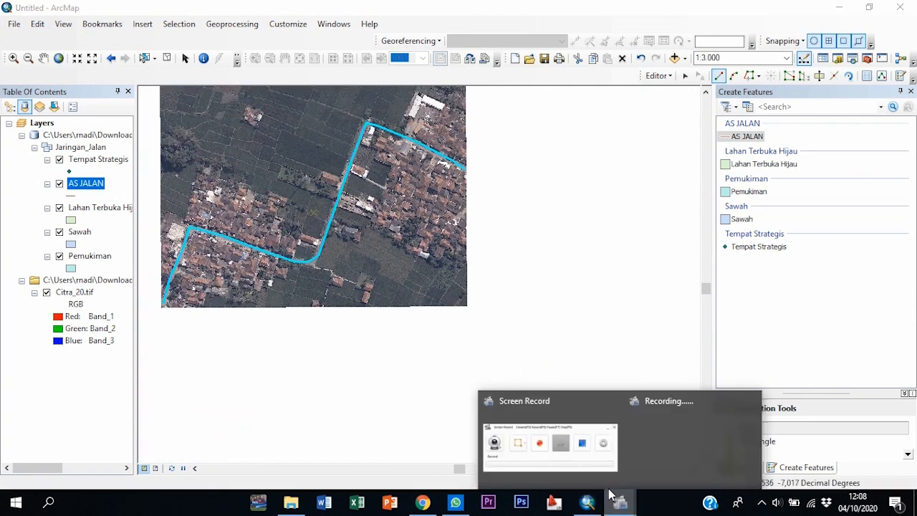
pyautogui.click(573, 466)
pyautogui.click(476, 215)
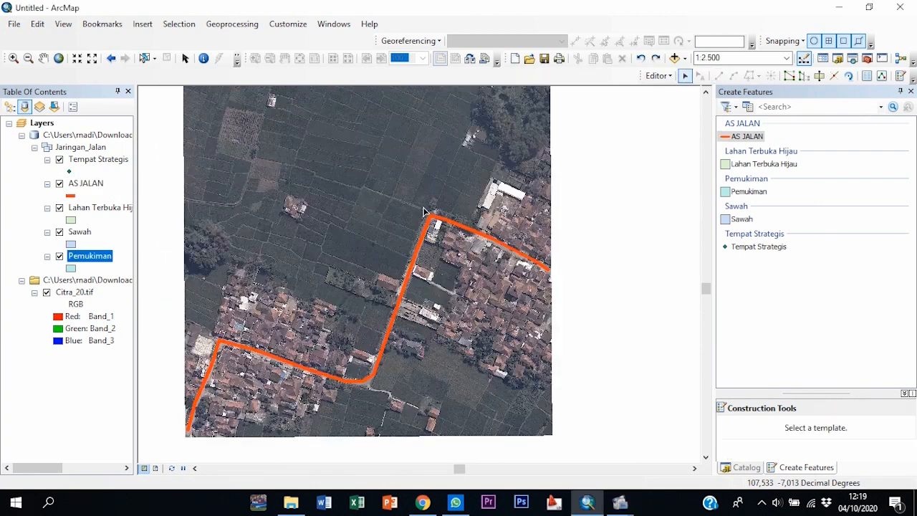
# Step: Choose the Pemukiman polygon template for creating features, accepting the template properties unchanged
pyautogui.doubleClick(90, 252)
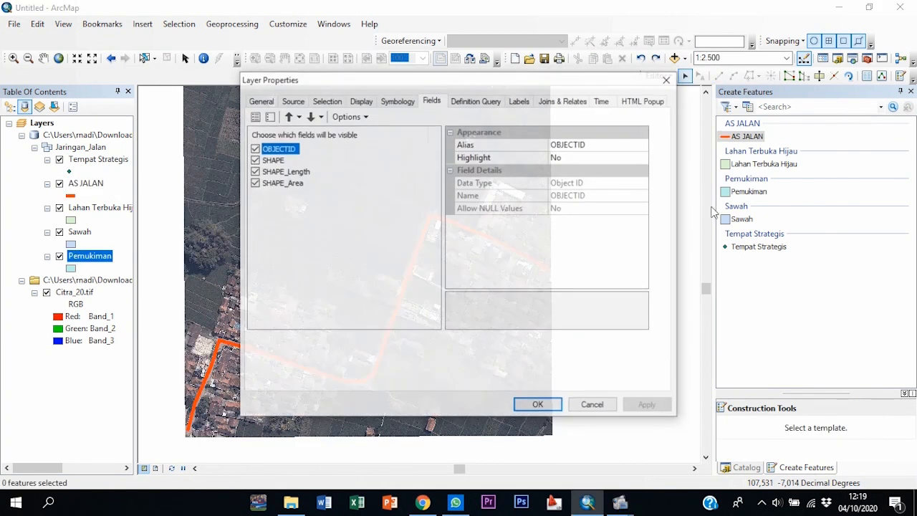
pyautogui.click(667, 80)
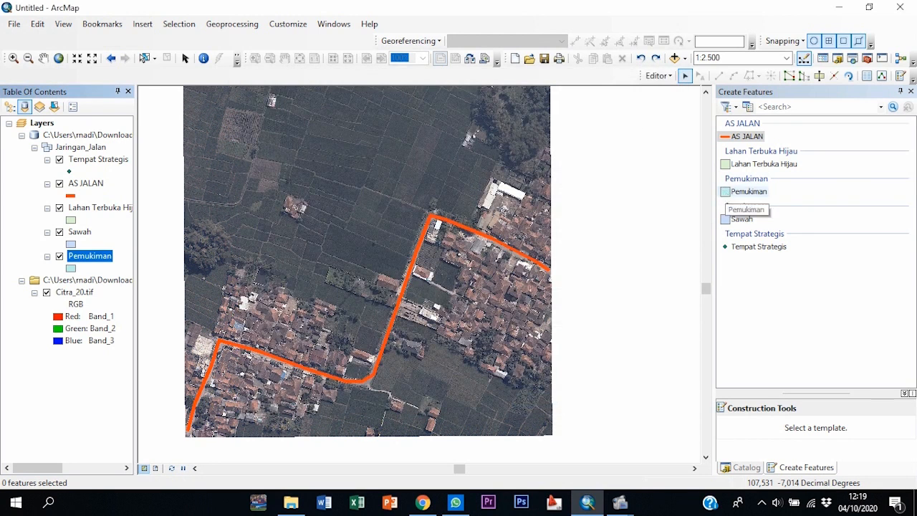
pyautogui.doubleClick(748, 192)
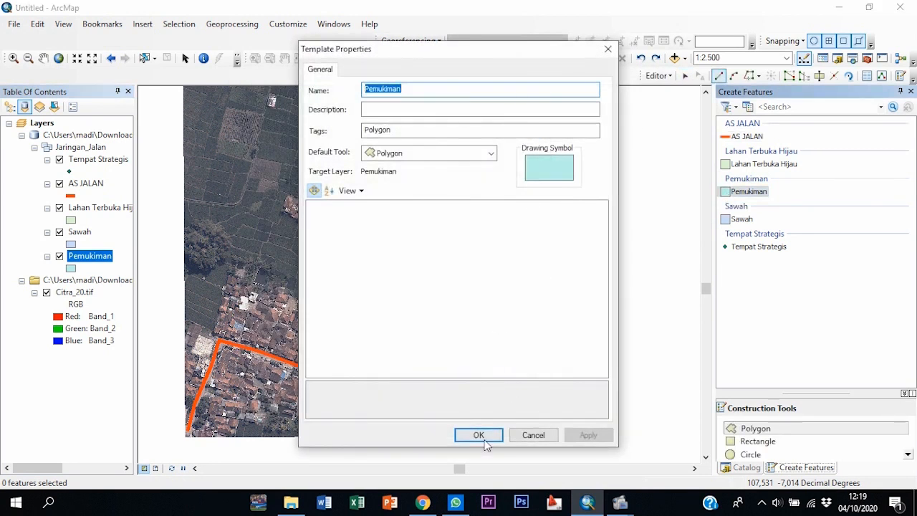
pyautogui.click(478, 434)
# Step: Start a Pemukiman polygon at the image's southwest corner, following the road's inner side around the bend to the settlement's east end
pyautogui.scroll(3, 206, 416)
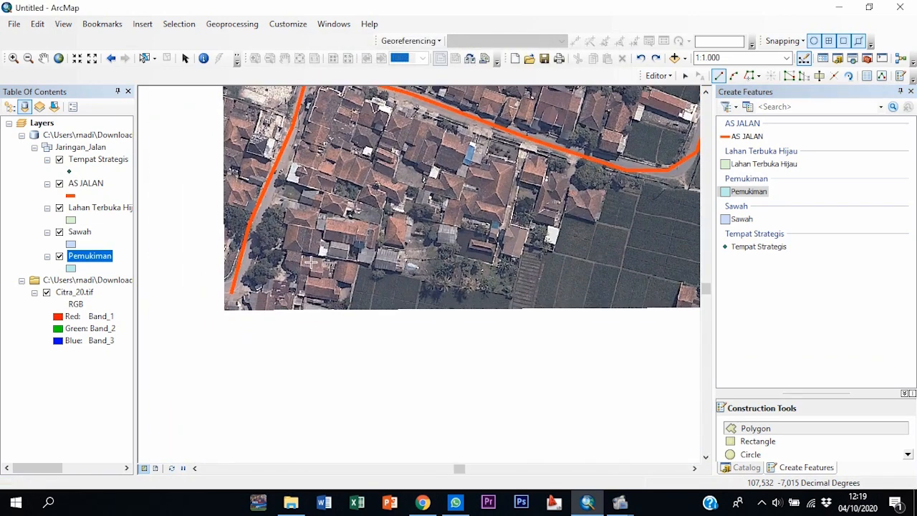
pyautogui.moveTo(302, 245); pyautogui.dragTo(296, 268)
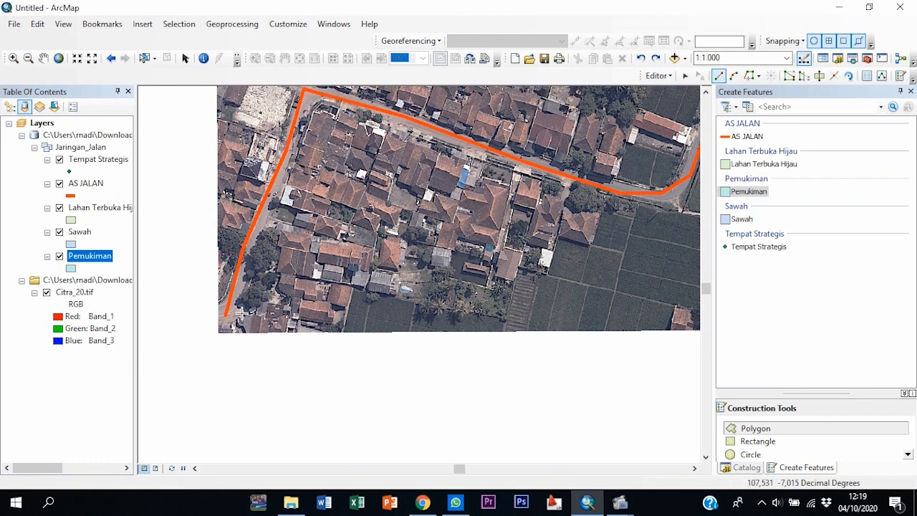
pyautogui.click(242, 312)
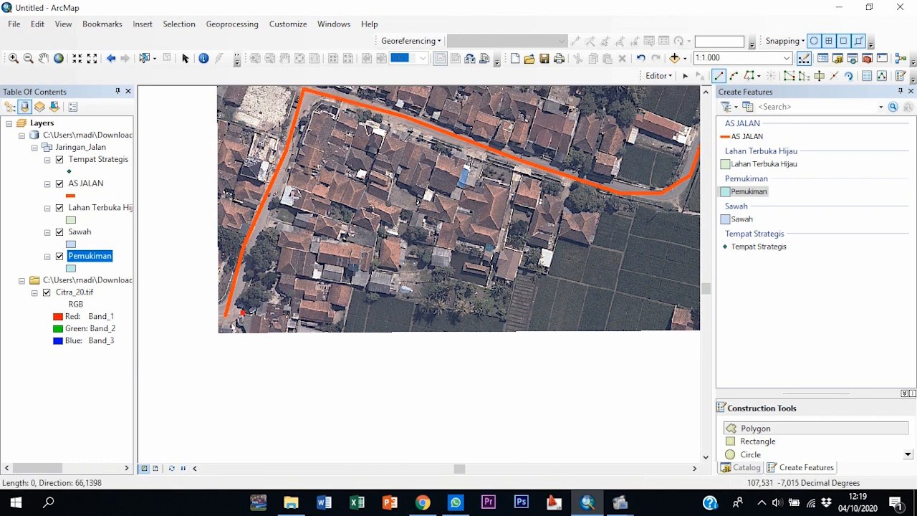
pyautogui.click(315, 106)
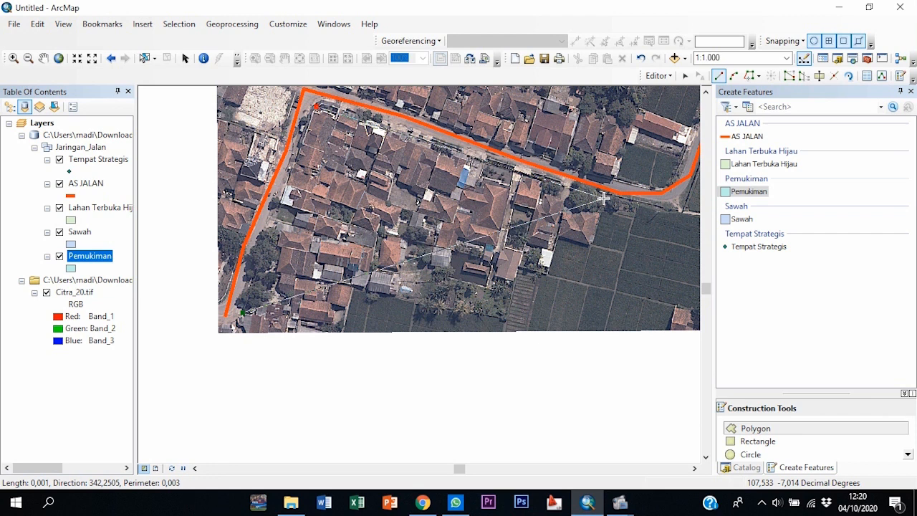
pyautogui.click(603, 195)
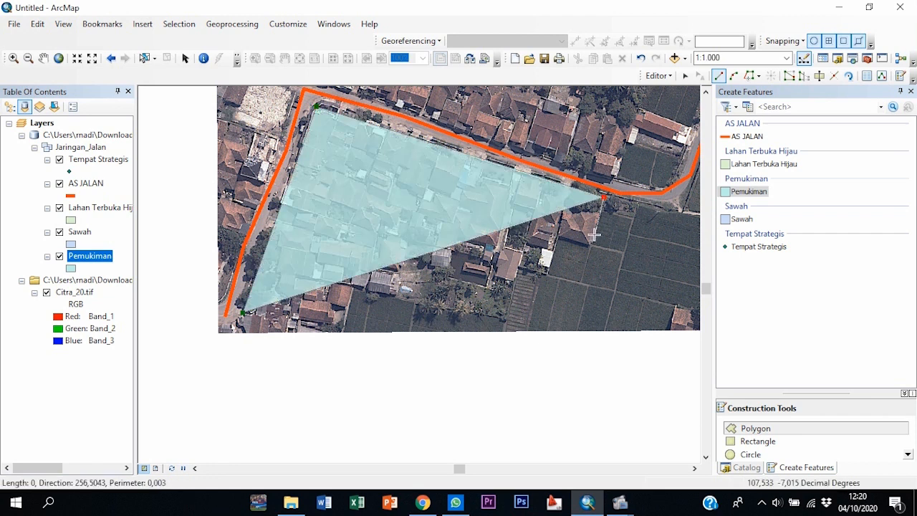
# Step: Trace the southwest settlement's stepped boundary along the rice fields back to the image's south edge and finish the Pemukiman polygon
pyautogui.click(590, 245)
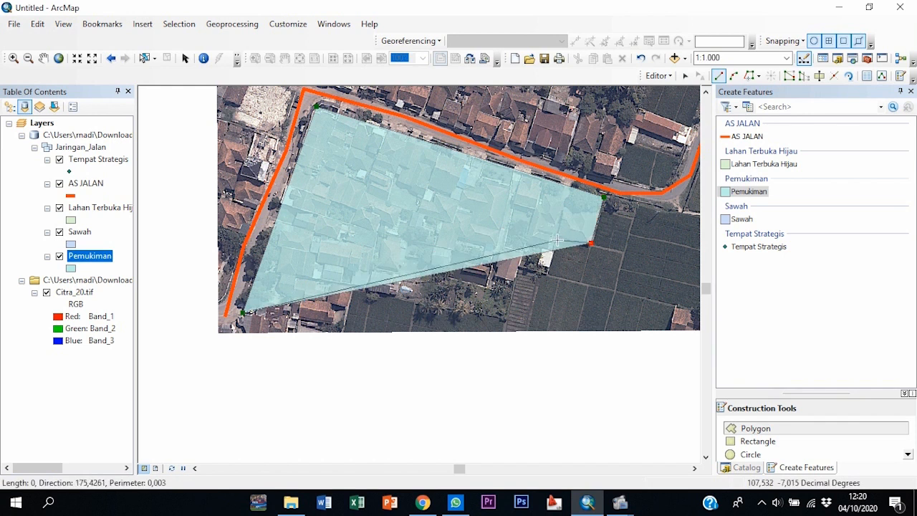
pyautogui.click(557, 239)
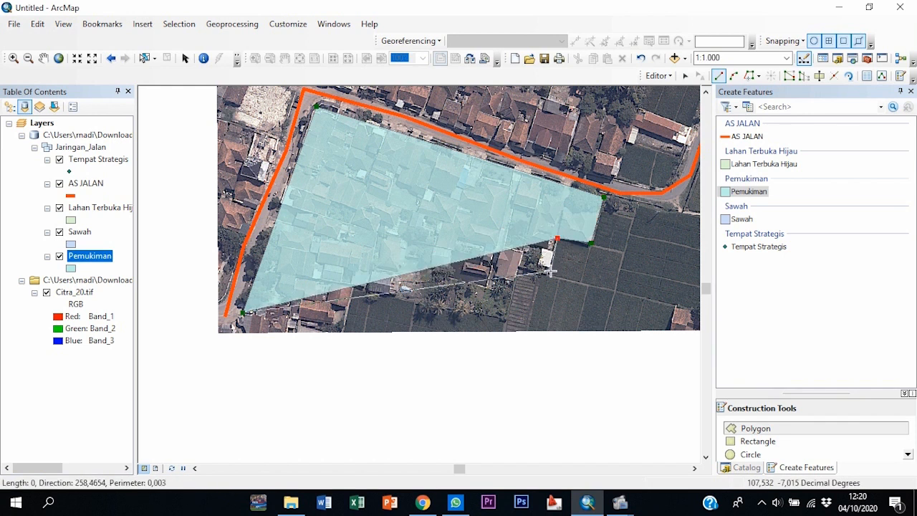
pyautogui.click(546, 272)
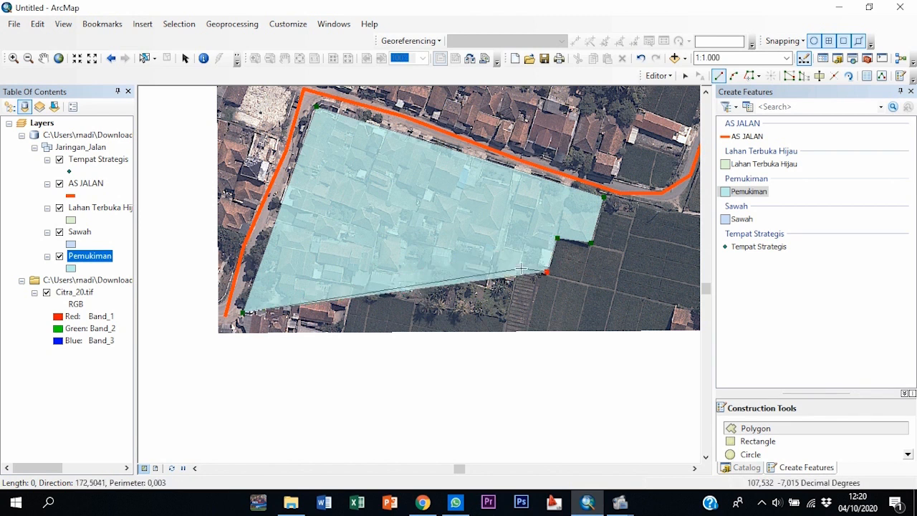
pyautogui.click(520, 269)
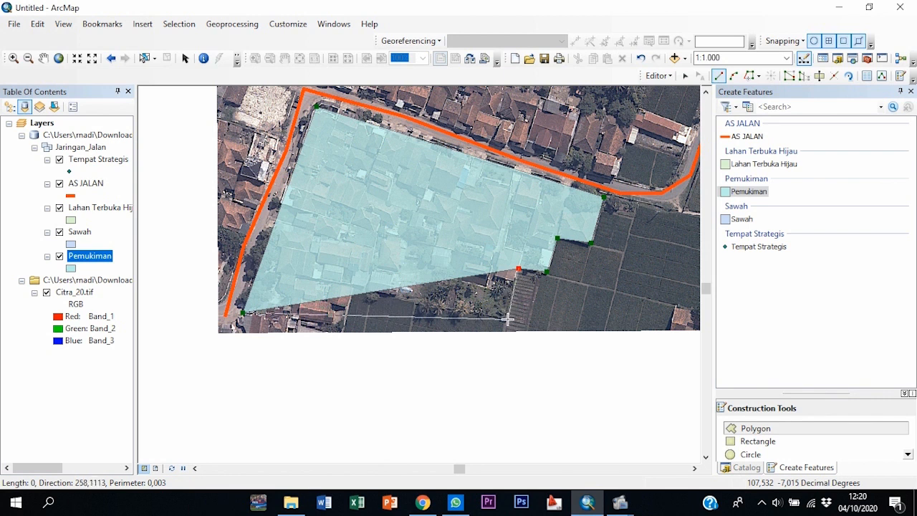
pyautogui.click(506, 319)
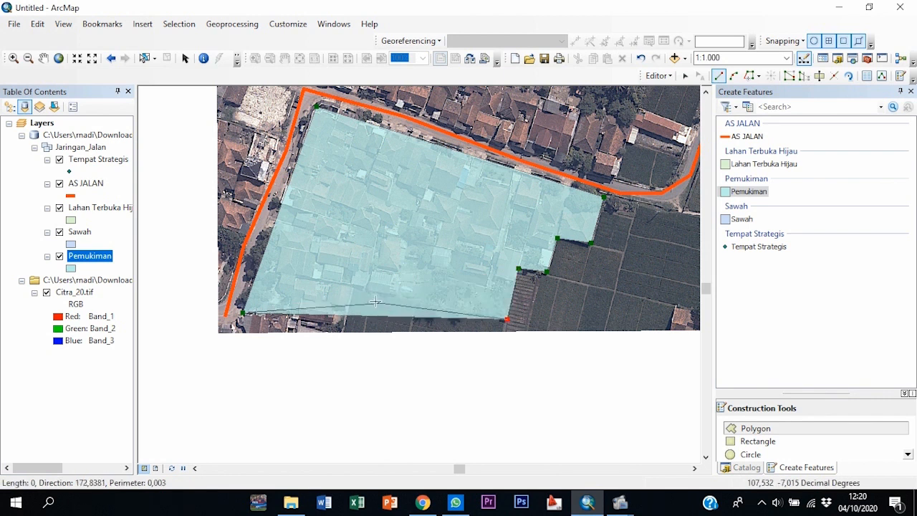
pyautogui.click(355, 288)
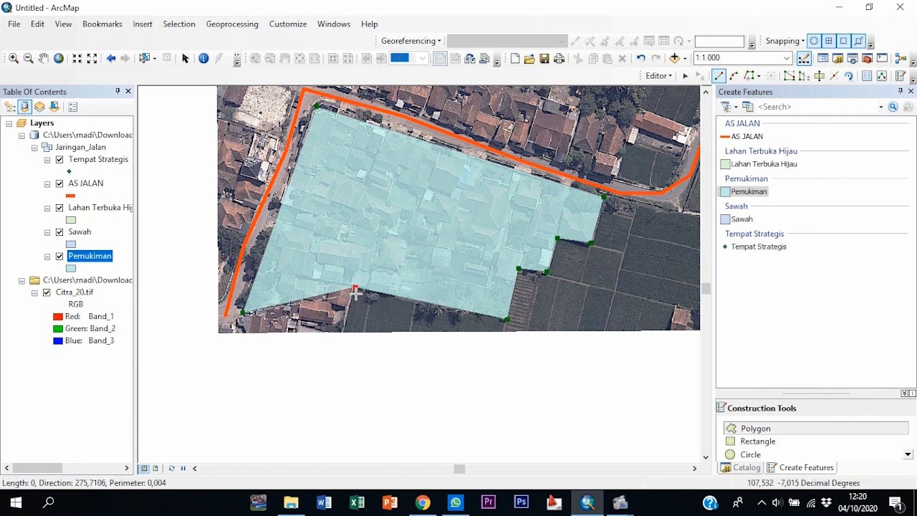
pyautogui.click(343, 329)
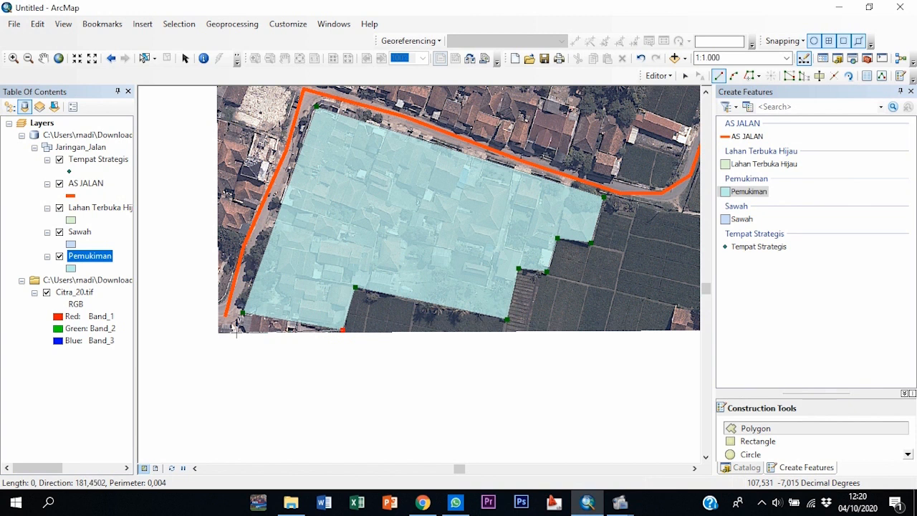
pyautogui.scroll(2, 236, 329)
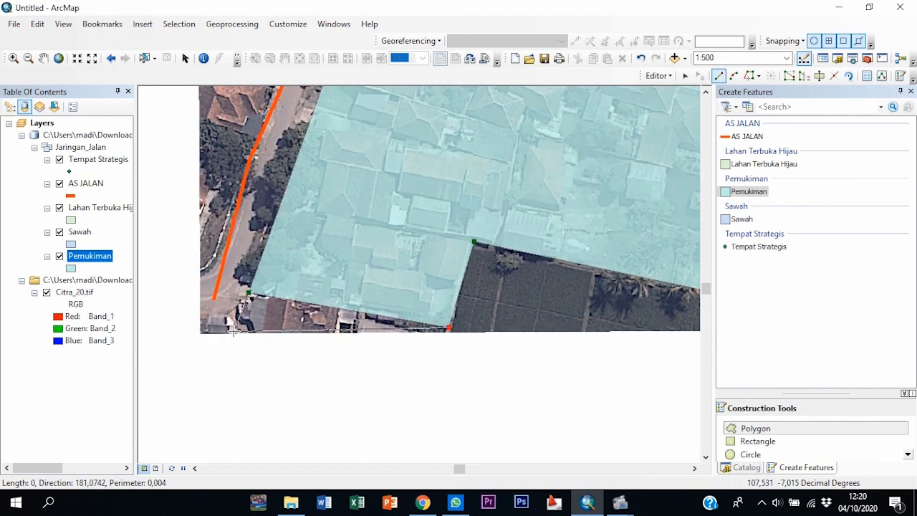
pyautogui.doubleClick(235, 330)
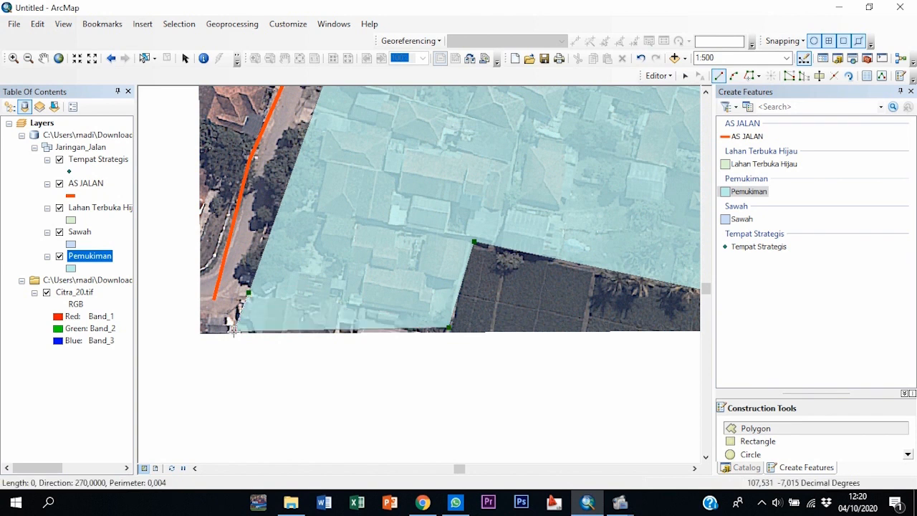
pyautogui.scroll(1, 359, 230)
pyautogui.scroll(-3, 359, 230)
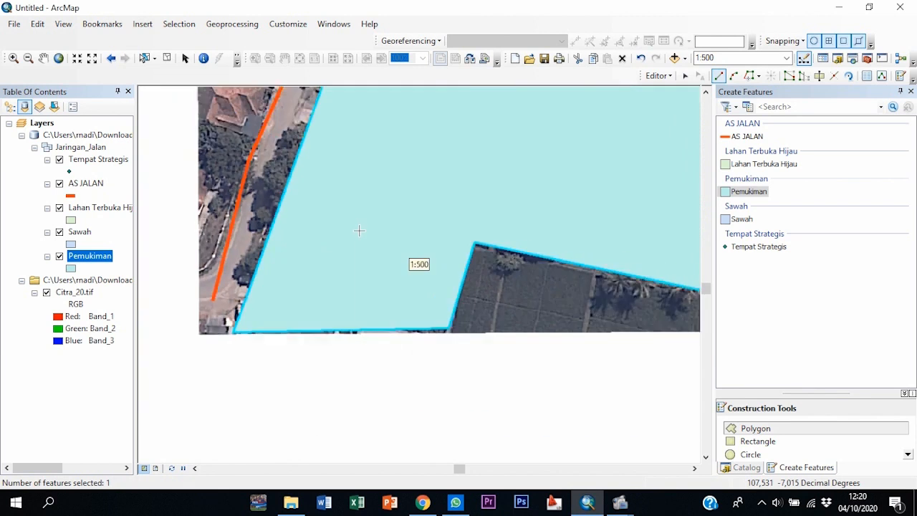
pyautogui.moveTo(452, 204); pyautogui.dragTo(386, 248)
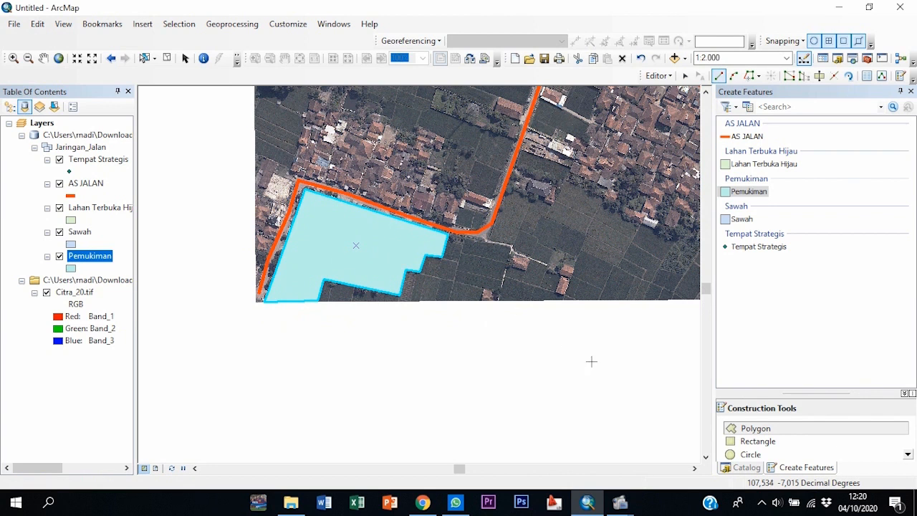
pyautogui.moveTo(620, 501)
pyautogui.click(568, 434)
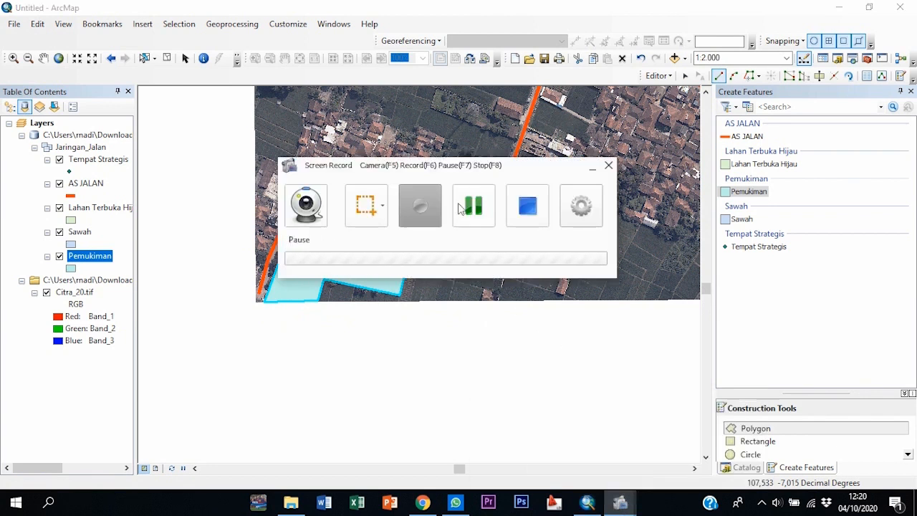
pyautogui.click(461, 208)
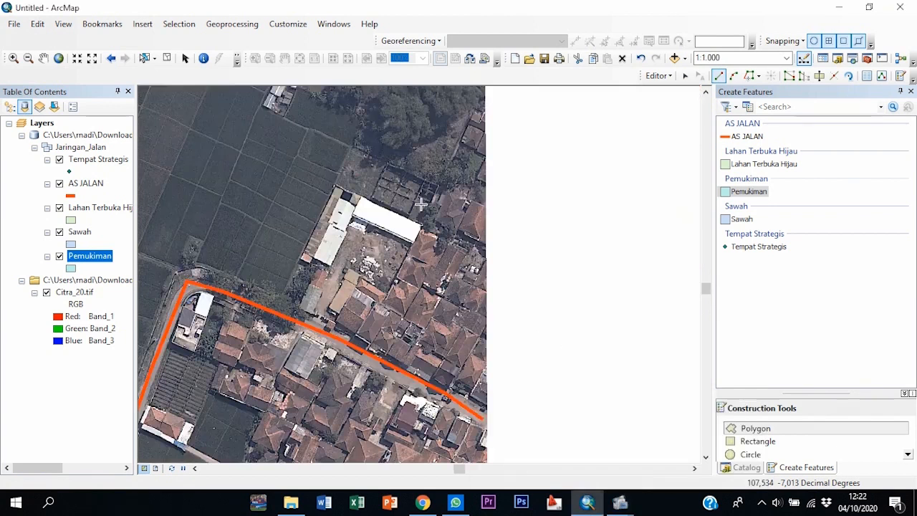
# Step: Start a second Pemukiman polygon at the image's east edge, tracing the road's north side and around the white-roofed buildings
pyautogui.click(485, 407)
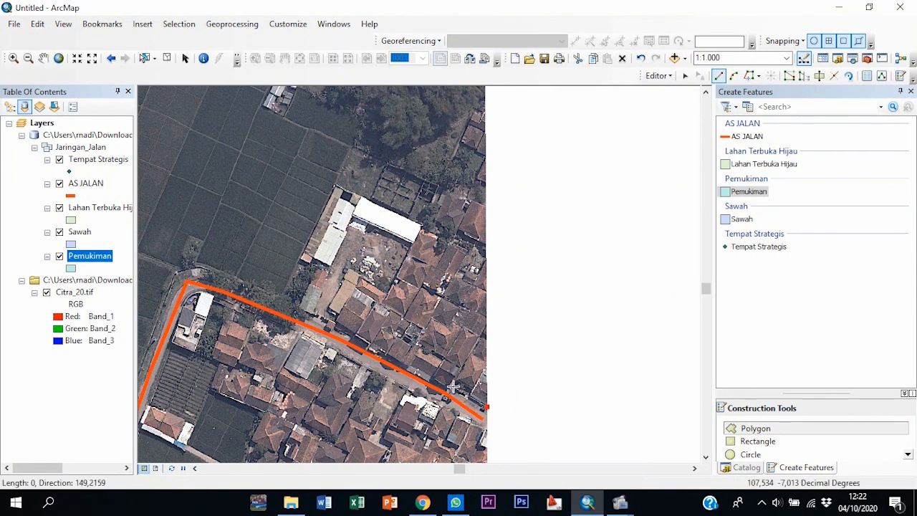
pyautogui.click(396, 358)
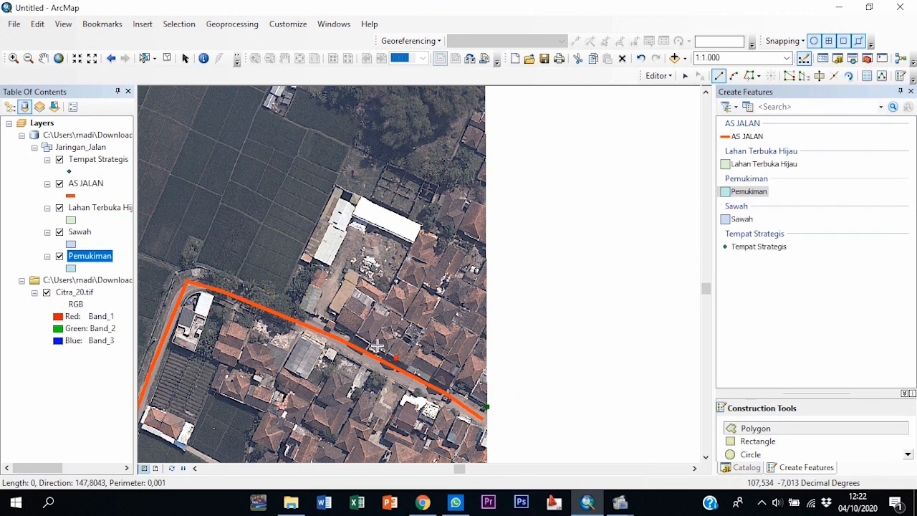
pyautogui.click(284, 300)
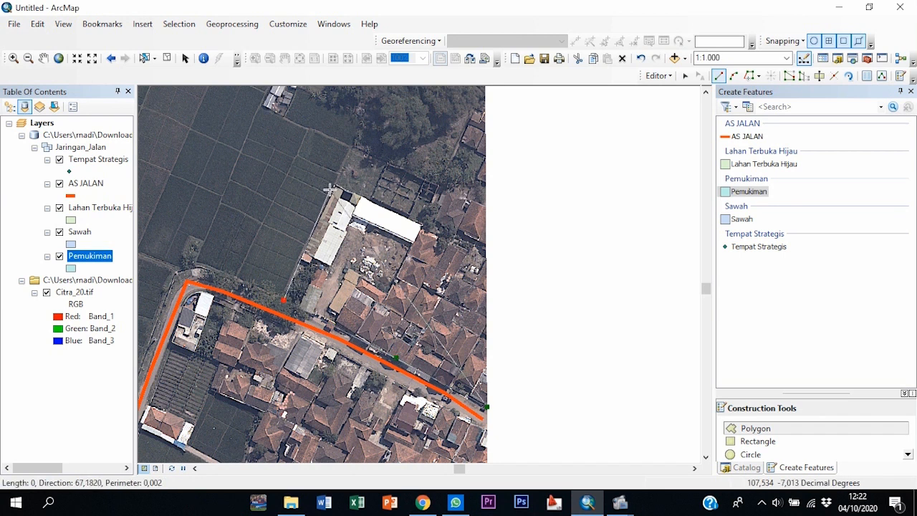
pyautogui.doubleClick(337, 188)
pyautogui.click(336, 188)
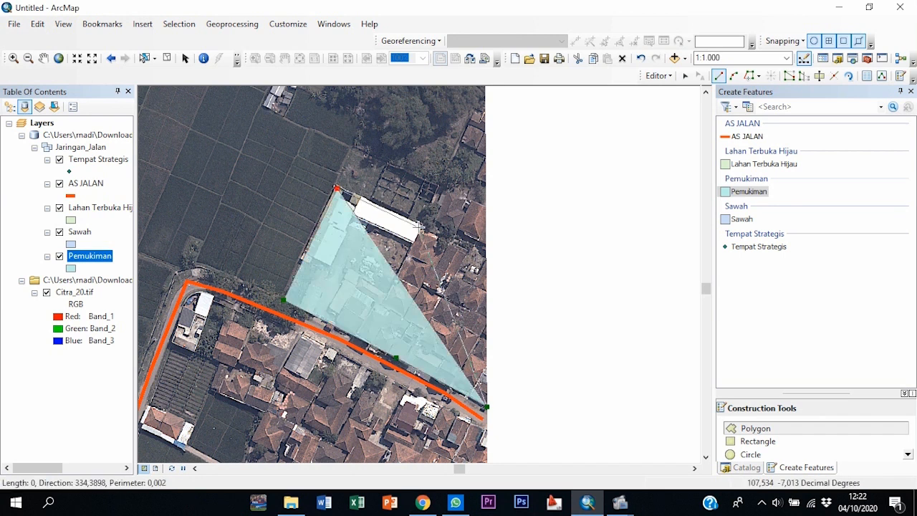
pyautogui.click(421, 224)
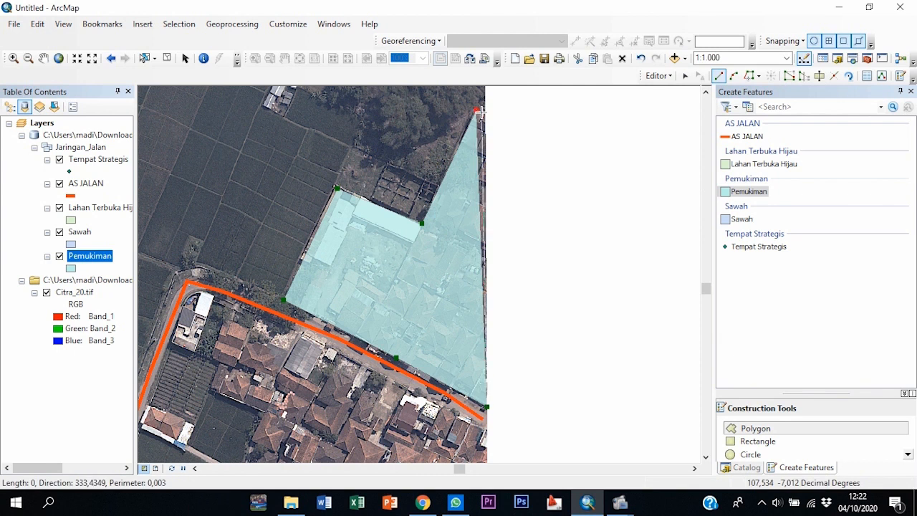
# Step: Extend the northeastern Pemukiman polygon north along the settlement boundary and finish it at the image's east edge
pyautogui.scroll(1, 484, 110)
pyautogui.scroll(-4, 485, 110)
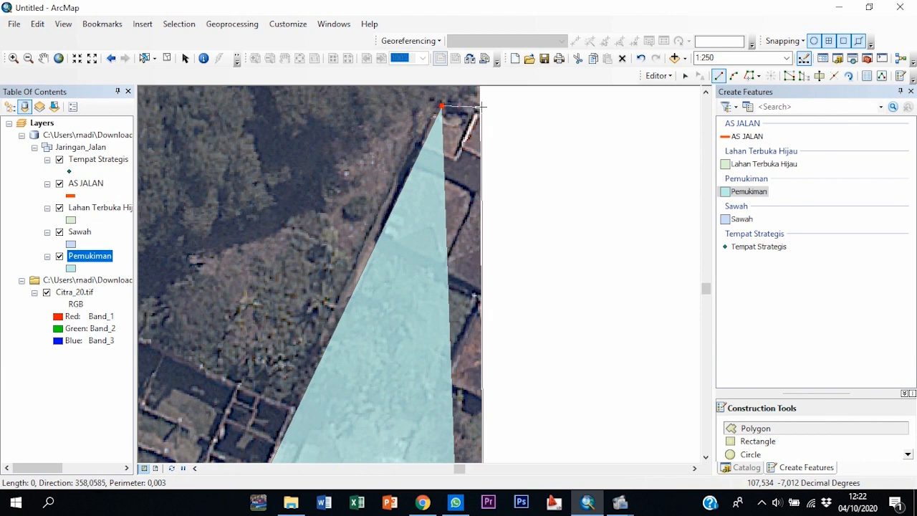
pyautogui.click(479, 105)
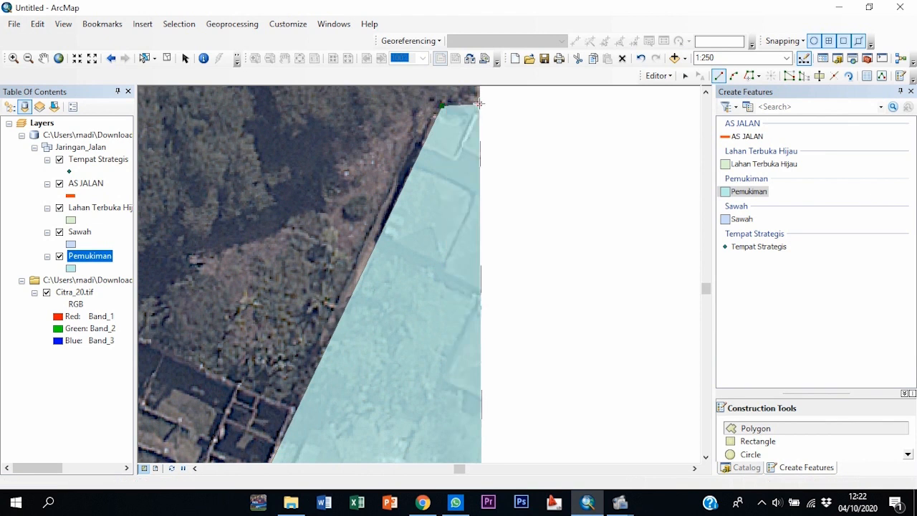
pyautogui.doubleClick(479, 105)
pyautogui.scroll(1, 479, 288)
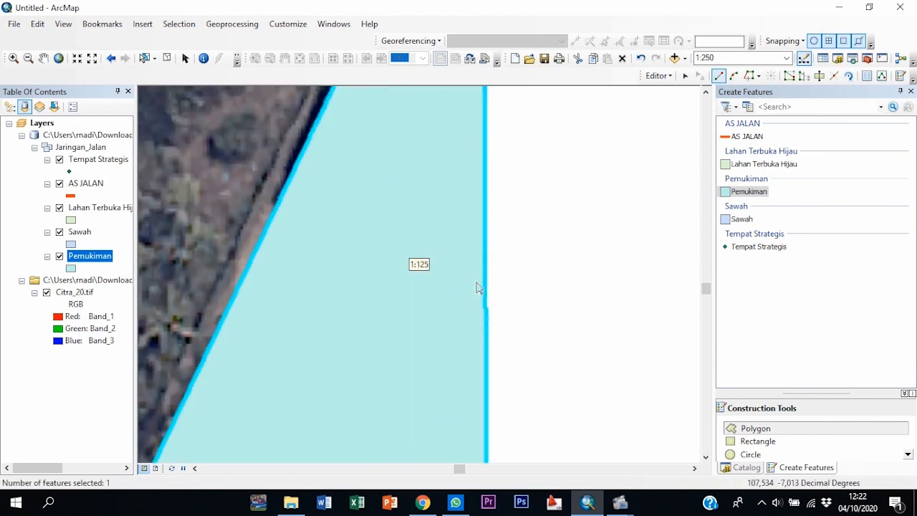
pyautogui.scroll(1, 467, 354)
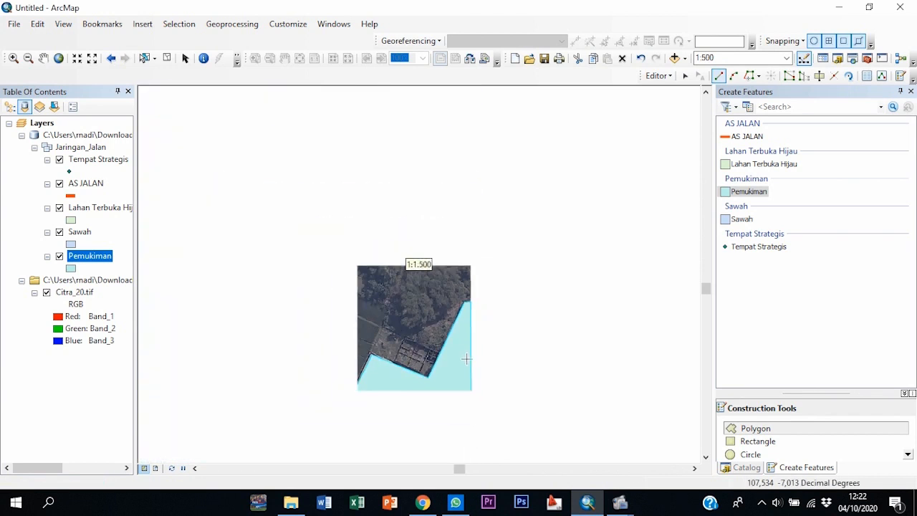
pyautogui.moveTo(357, 363); pyautogui.dragTo(402, 206)
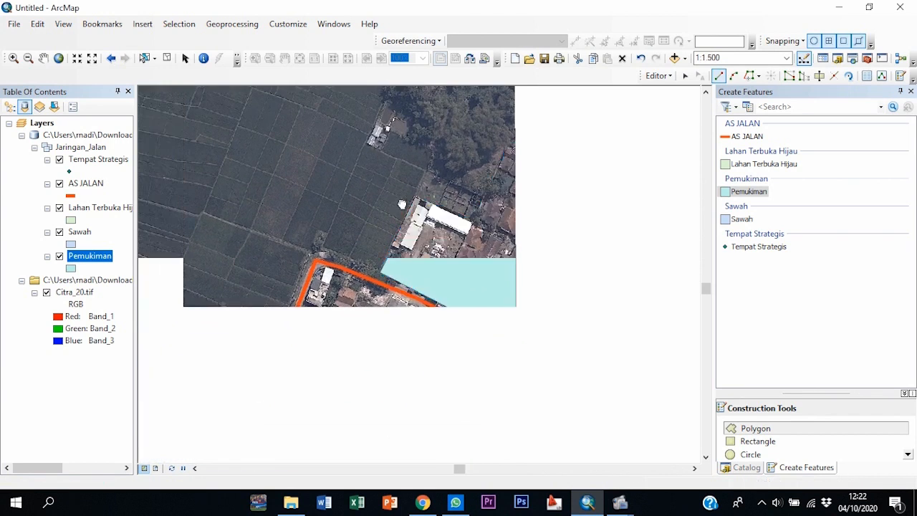
pyautogui.moveTo(403, 380); pyautogui.dragTo(424, 242)
pyautogui.moveTo(420, 327); pyautogui.dragTo(351, 330)
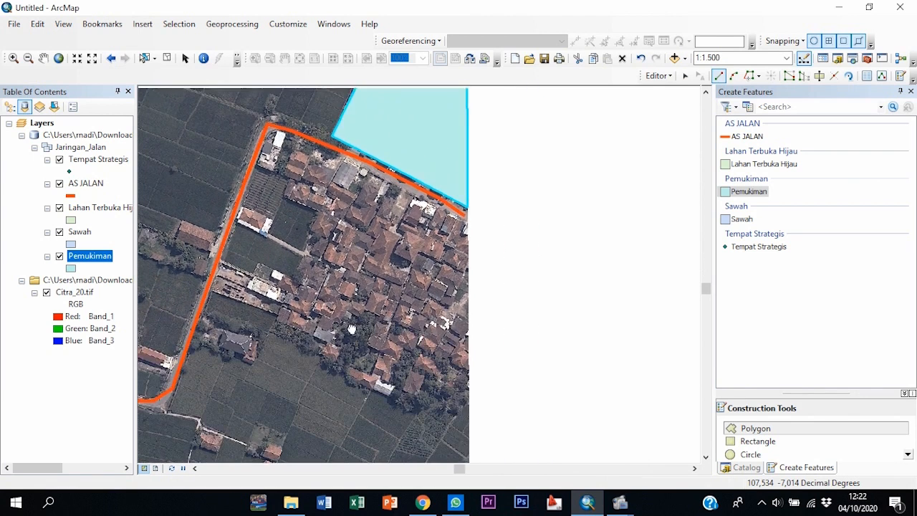
pyautogui.moveTo(618, 500)
pyautogui.click(566, 441)
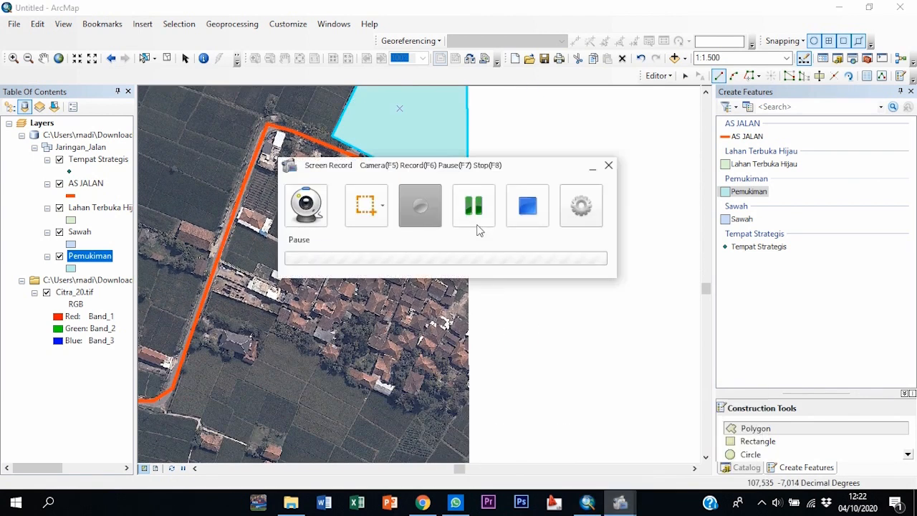
pyautogui.click(472, 213)
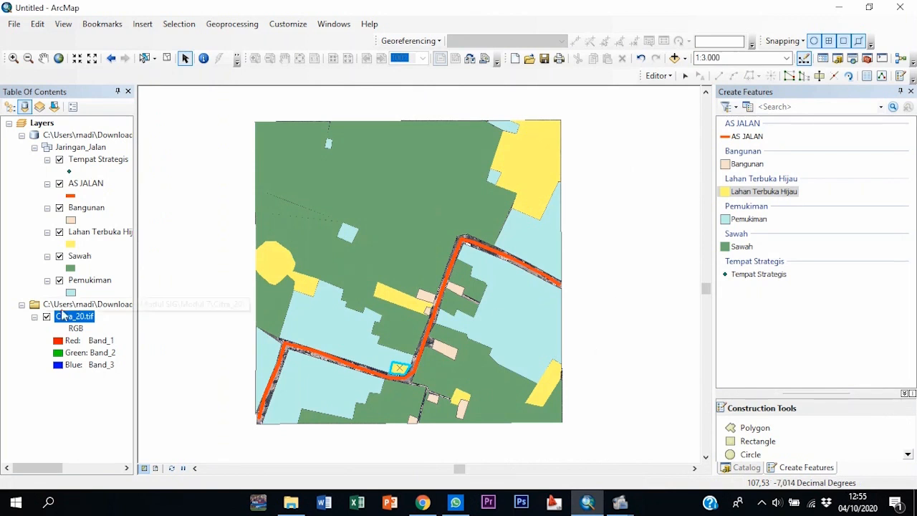
# Step: Hide the Citra_20.tif image, leaving the digitized layers displayed
pyautogui.click(46, 317)
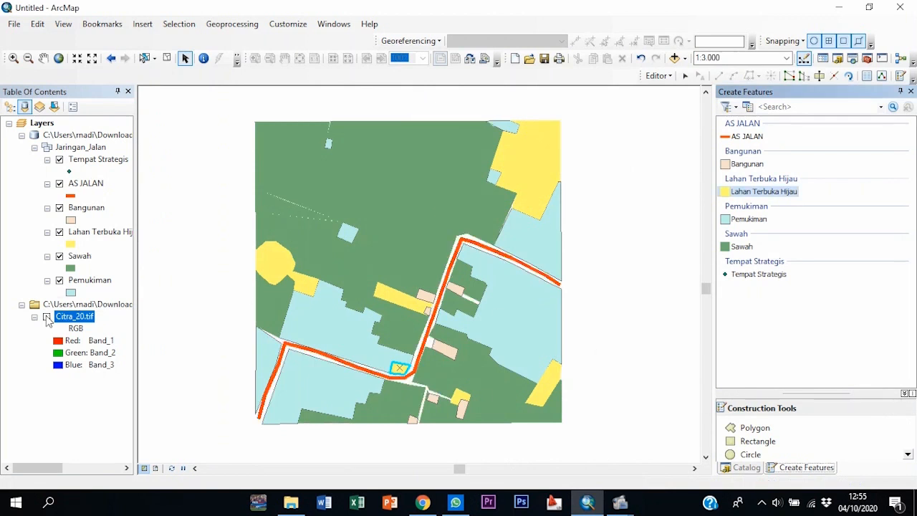
pyautogui.click(47, 317)
pyautogui.click(47, 316)
pyautogui.moveTo(620, 501)
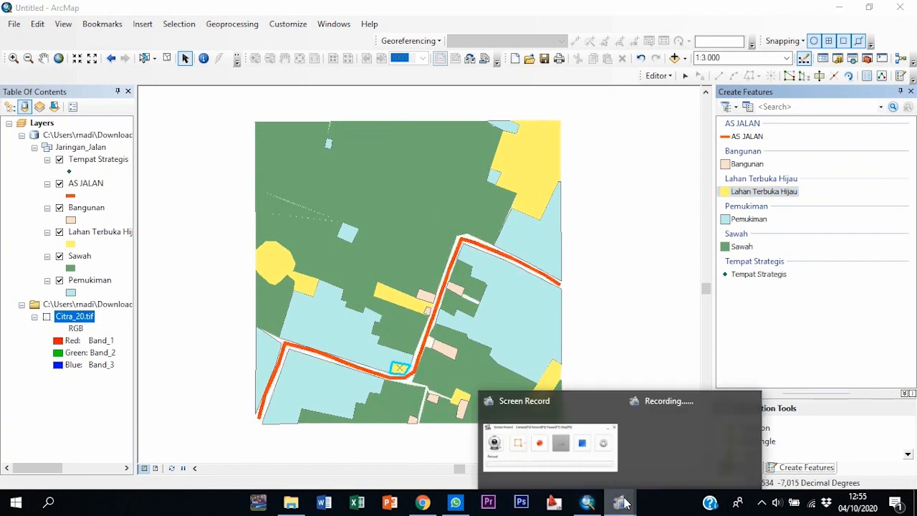
pyautogui.click(583, 447)
pyautogui.click(471, 205)
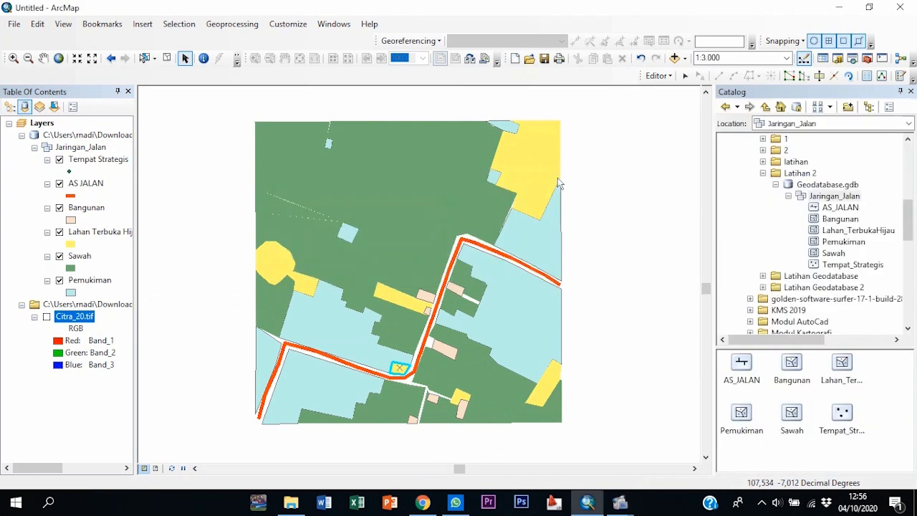
# Step: Review the feature classes in Geodatabase.gdb's Jaringan_Jalan dataset one by one, from AS_JALAN to Tempat_Strategis
pyautogui.moveTo(909, 231); pyautogui.dragTo(908, 227)
pyautogui.click(851, 230)
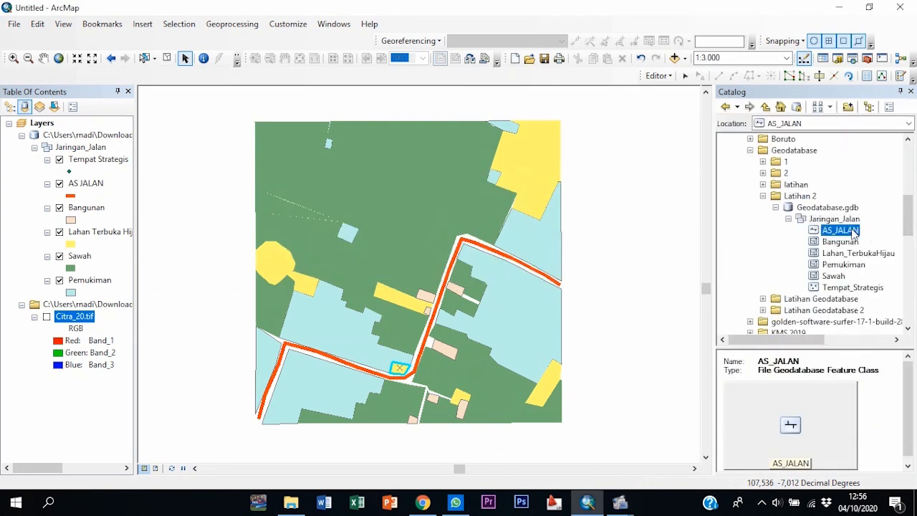
pyautogui.click(849, 242)
pyautogui.click(849, 253)
pyautogui.click(848, 265)
pyautogui.click(844, 276)
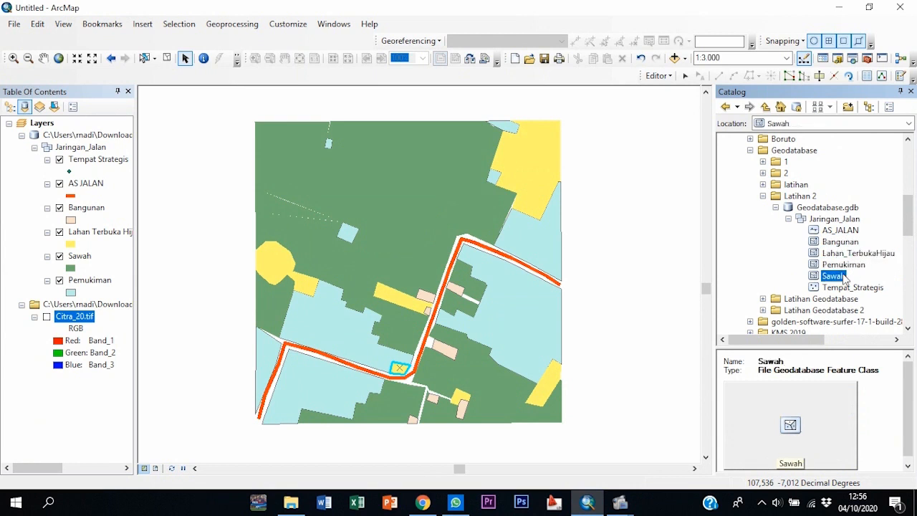
pyautogui.click(847, 287)
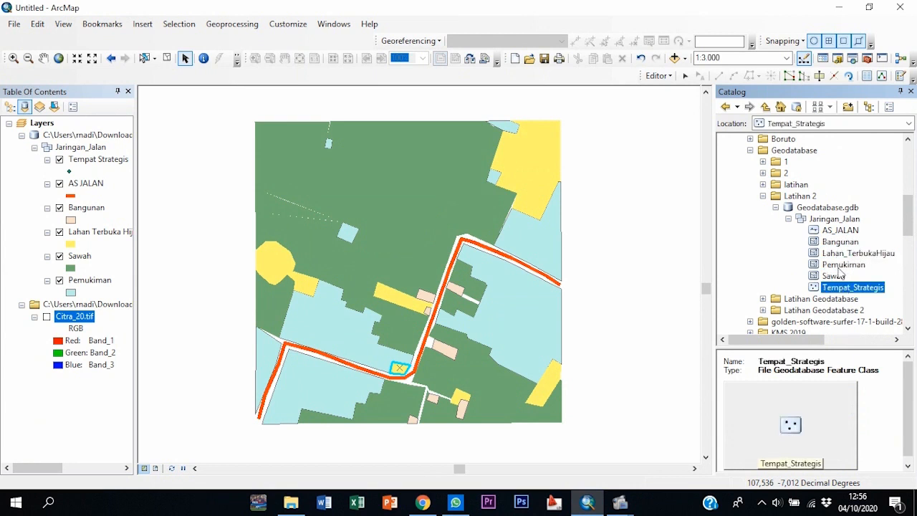
# Step: Save the digitizing edits and stop the edit session
pyautogui.click(653, 76)
pyautogui.click(652, 76)
pyautogui.click(649, 76)
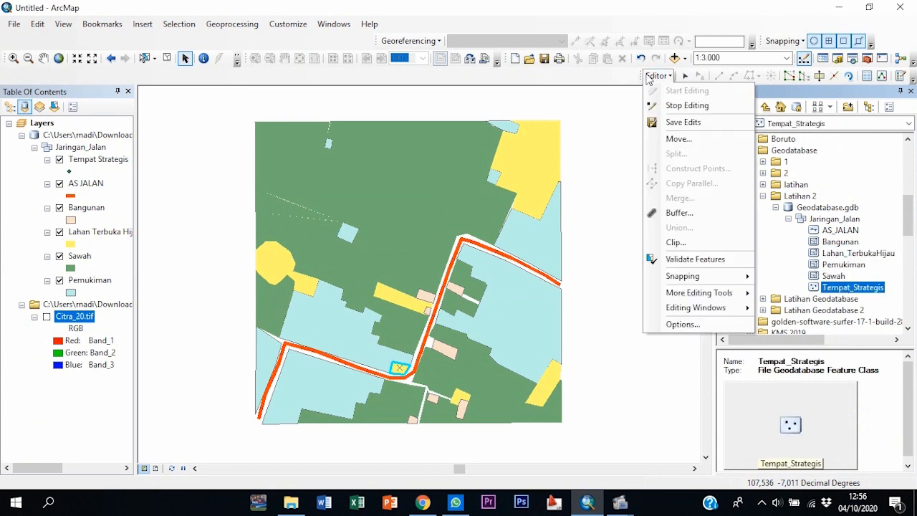
pyautogui.click(661, 122)
pyautogui.click(653, 75)
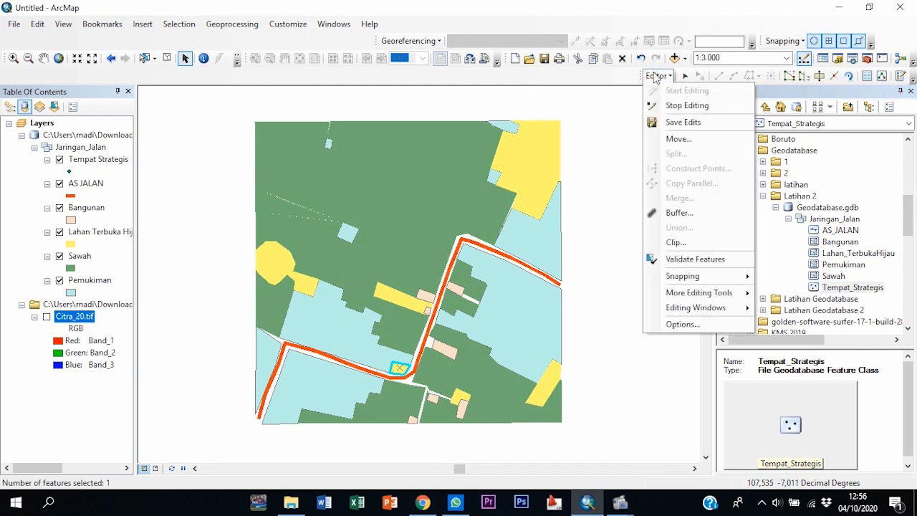
pyautogui.click(673, 105)
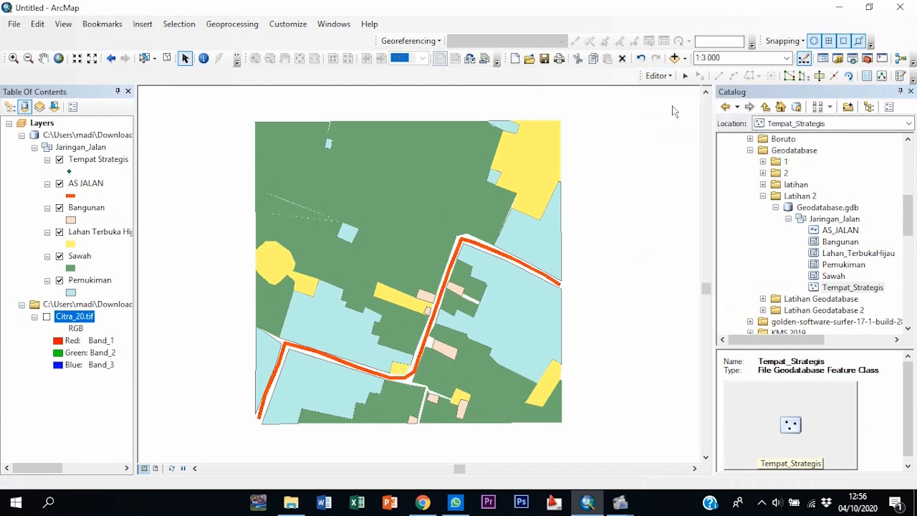
pyautogui.click(621, 501)
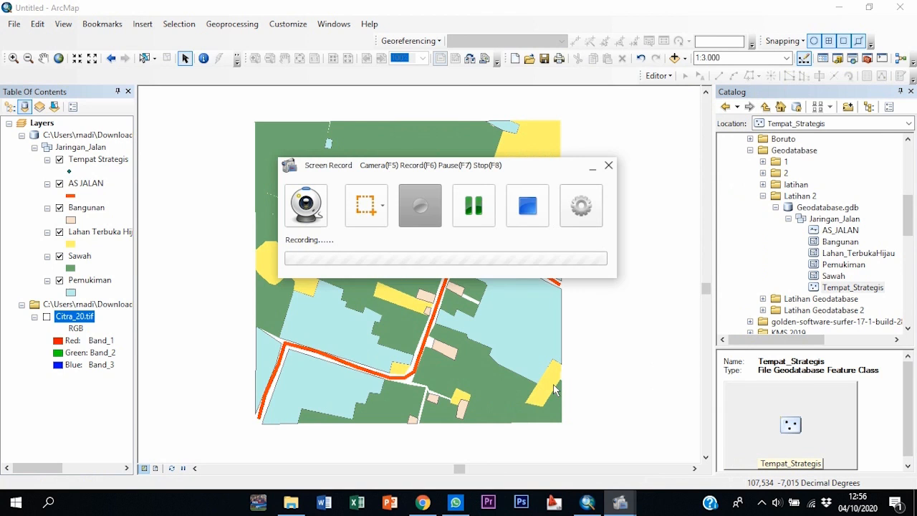
pyautogui.click(474, 205)
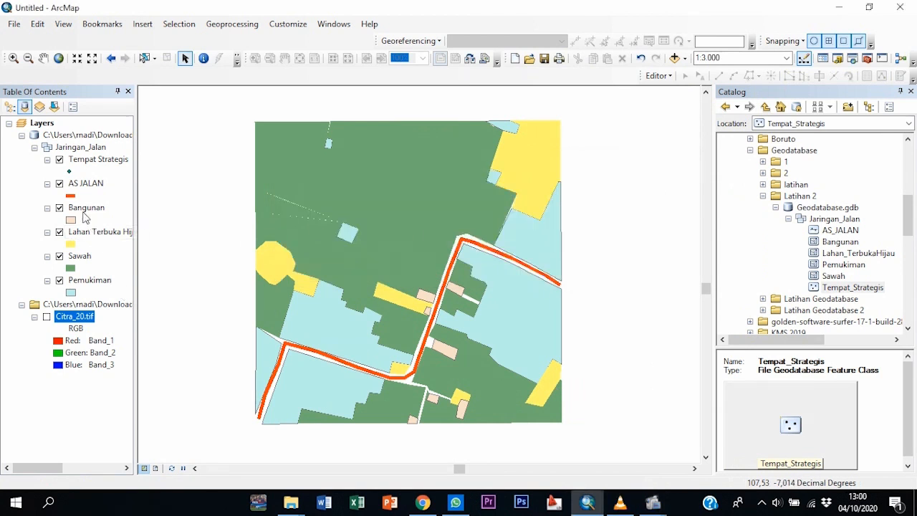
pyautogui.doubleClick(80, 161)
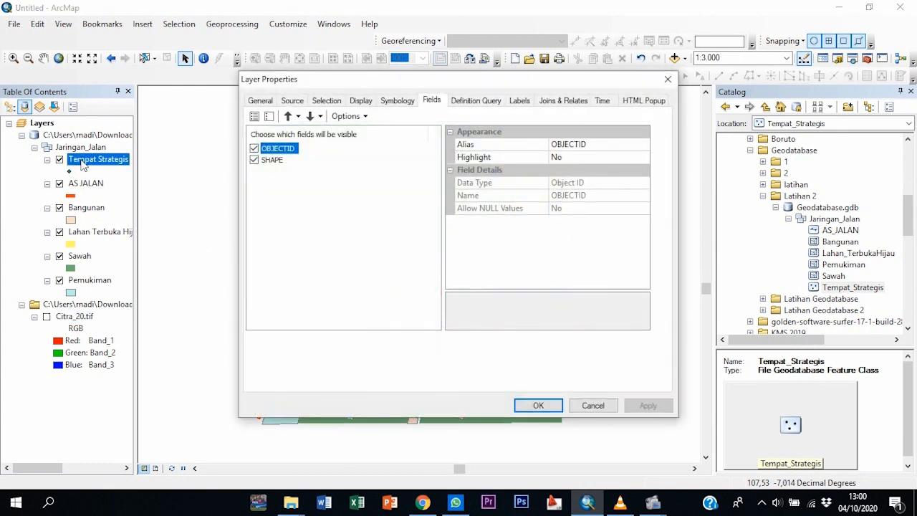
pyautogui.click(665, 80)
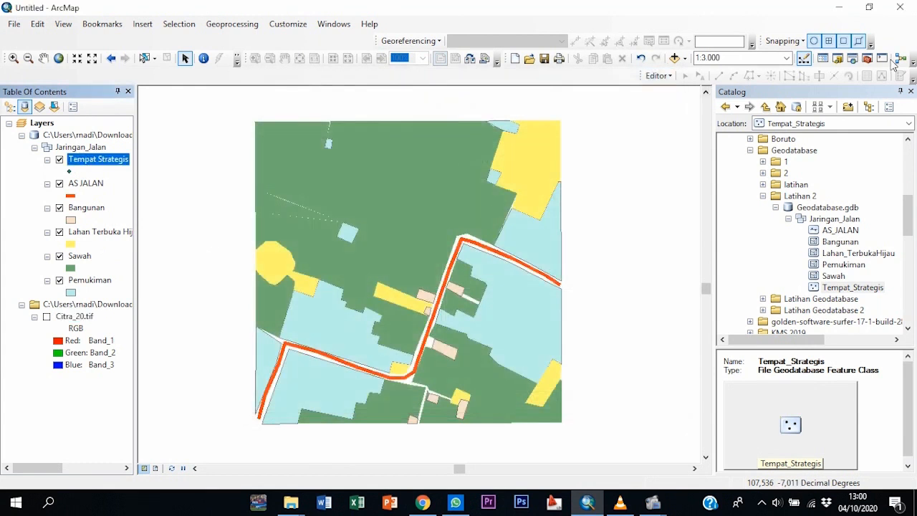
# Step: Start a new edit session and choose the Tempat Strategis point template for creating features
pyautogui.click(657, 75)
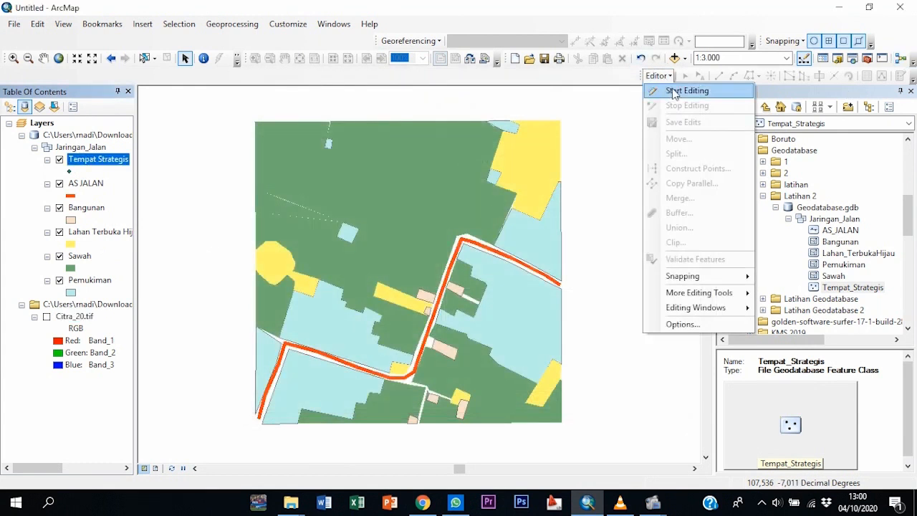
pyautogui.click(677, 92)
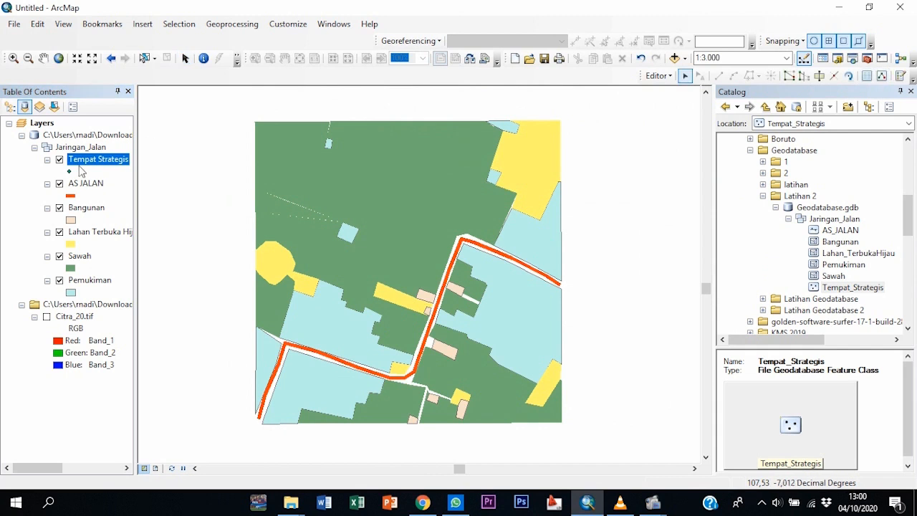
pyautogui.click(901, 76)
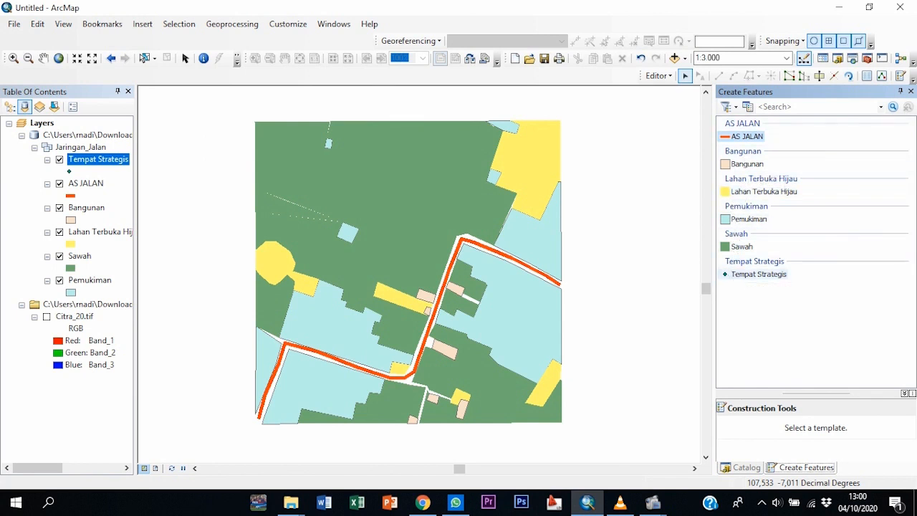
pyautogui.doubleClick(732, 275)
pyautogui.click(478, 434)
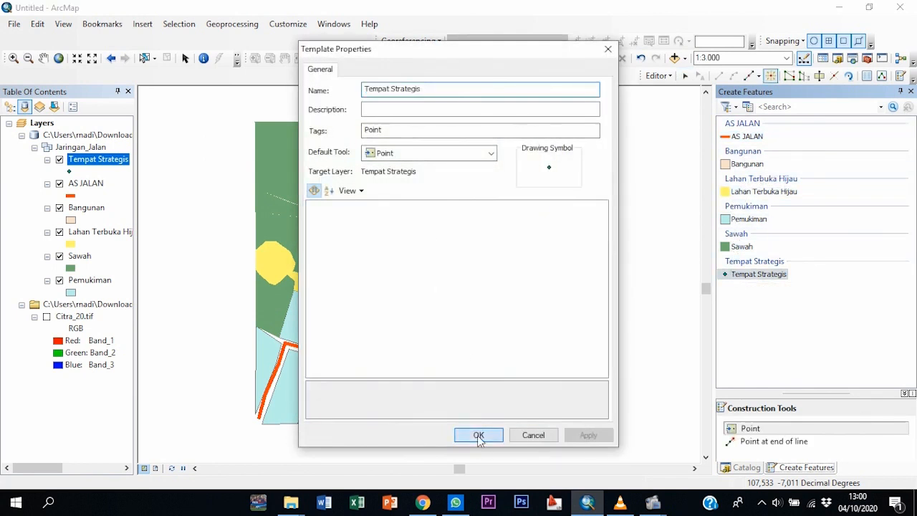
# Step: Hide the AS JALAN, Bangunan, Lahan Terbuka Hijau, Sawah and Pemukiman layers and show the Citra_20.tif image with Tempat Strategis
pyautogui.click(58, 162)
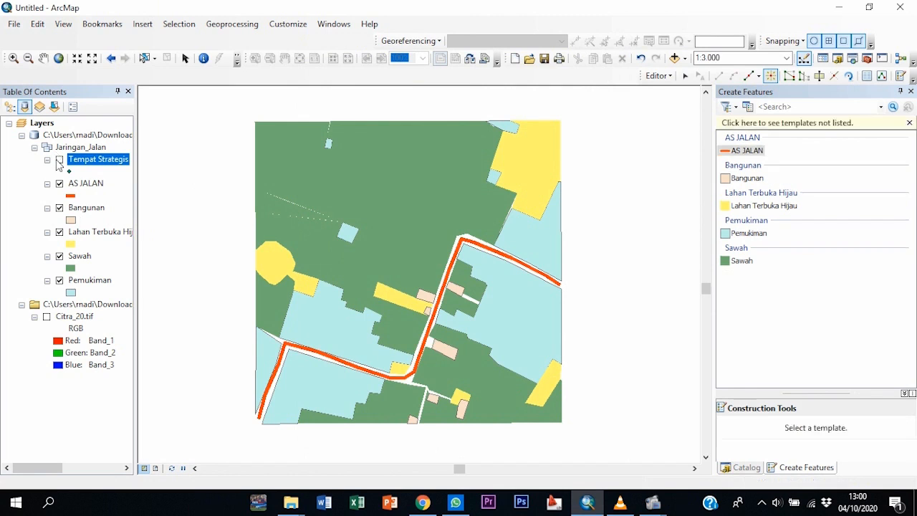
pyautogui.click(59, 161)
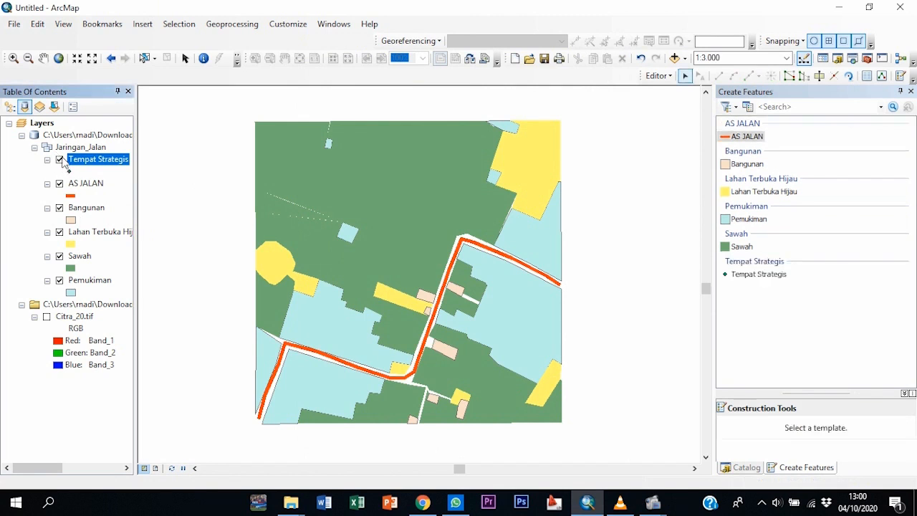
pyautogui.click(59, 184)
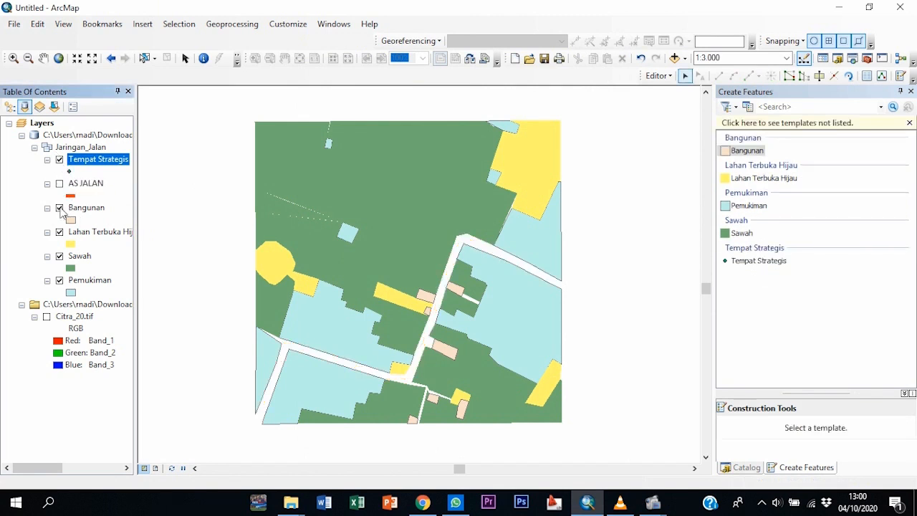
pyautogui.click(60, 208)
pyautogui.click(60, 232)
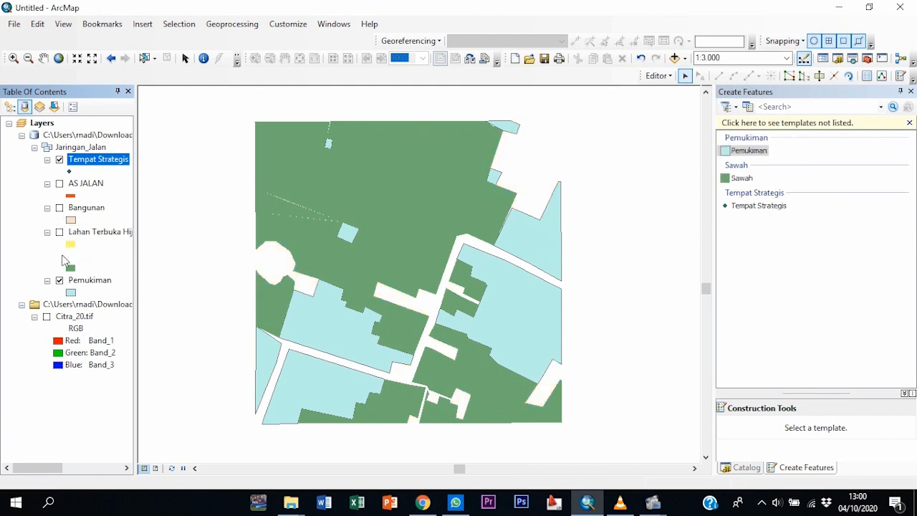
pyautogui.click(60, 257)
pyautogui.click(59, 280)
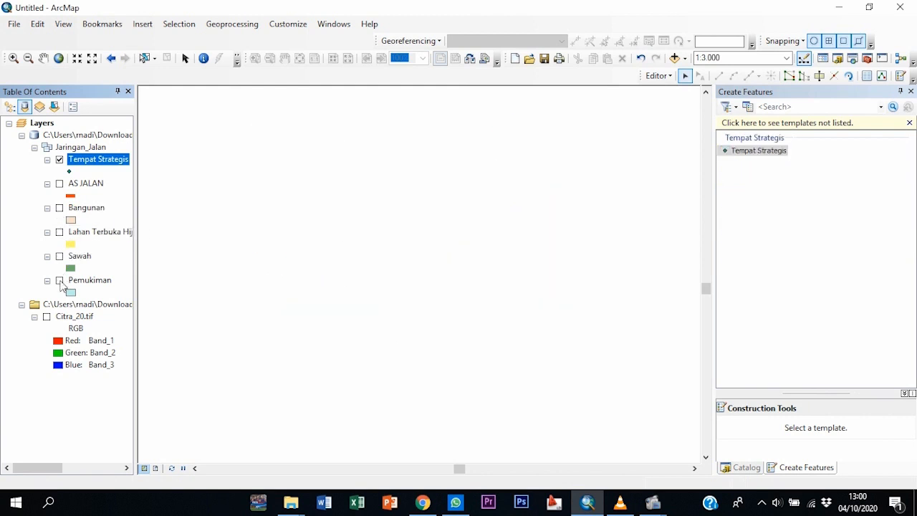
pyautogui.click(47, 316)
# Step: Place a Tempat Strategis point on the settlement's corner just southeast of the western road junction
pyautogui.scroll(-4, 359, 394)
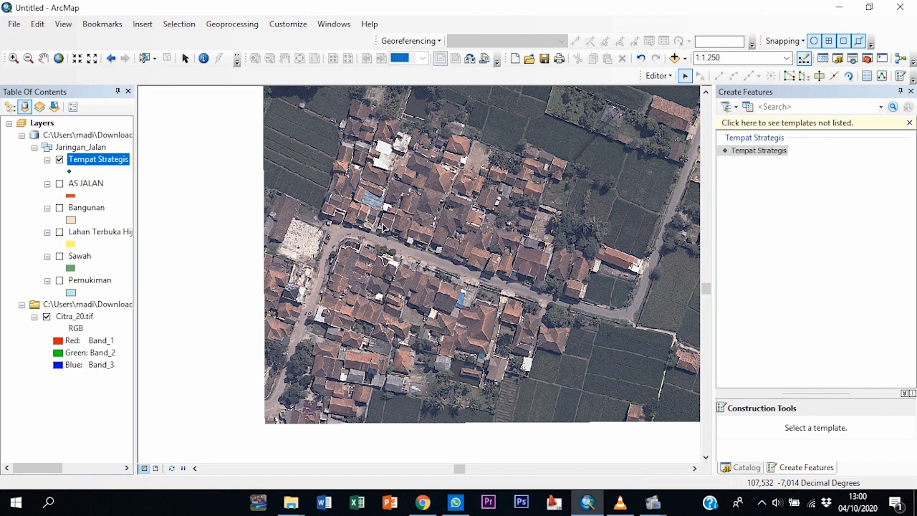
pyautogui.doubleClick(765, 151)
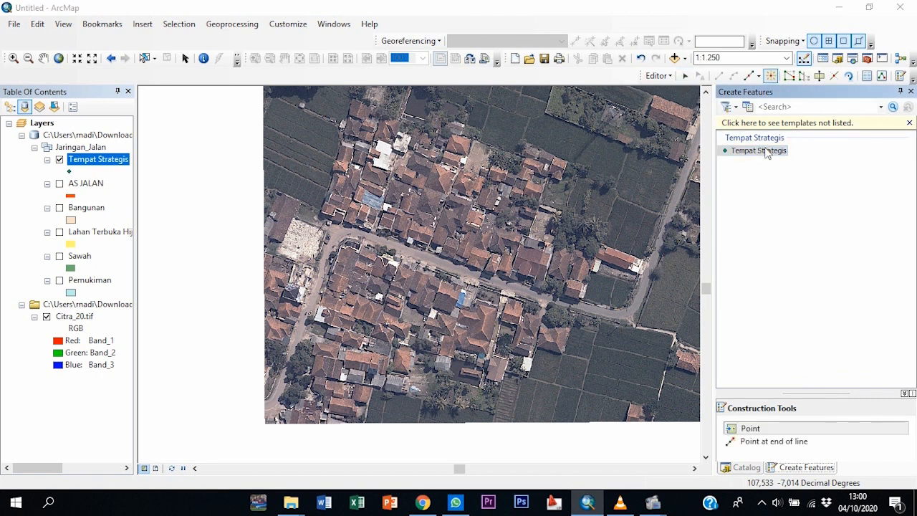
pyautogui.click(487, 435)
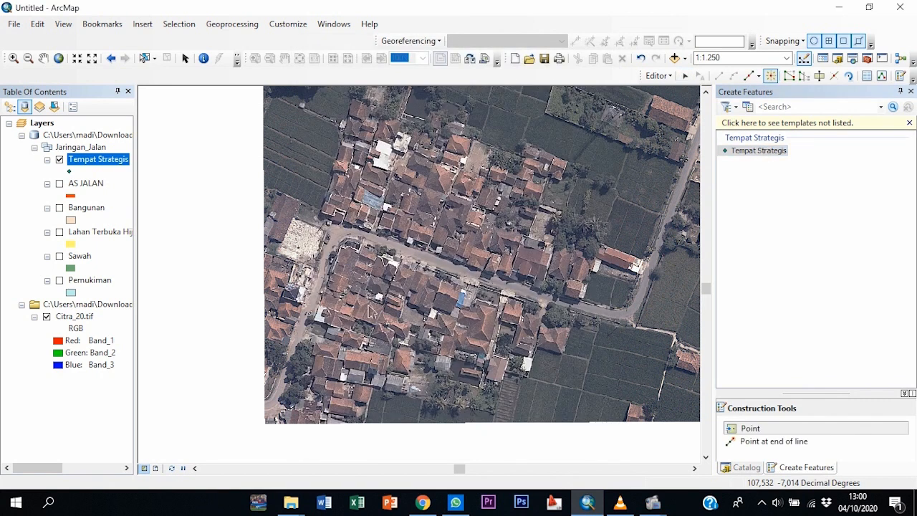
pyautogui.click(661, 76)
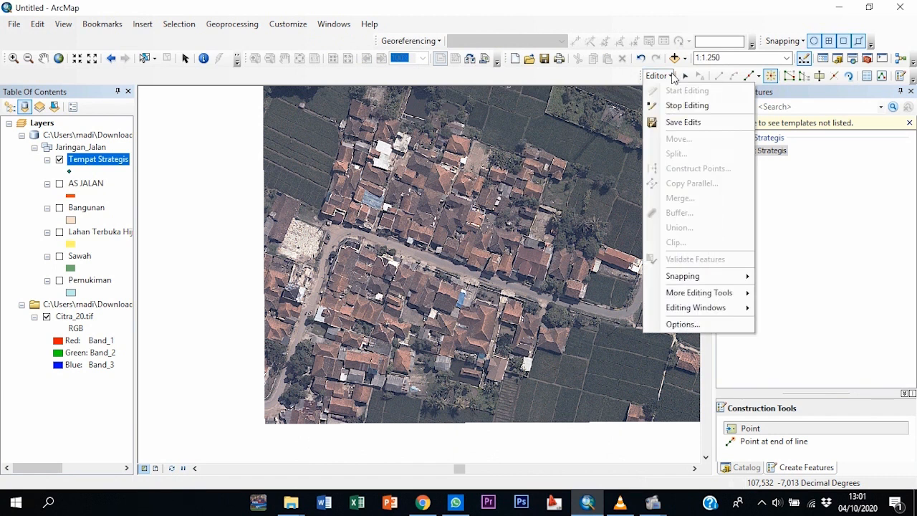
pyautogui.click(672, 75)
pyautogui.click(342, 261)
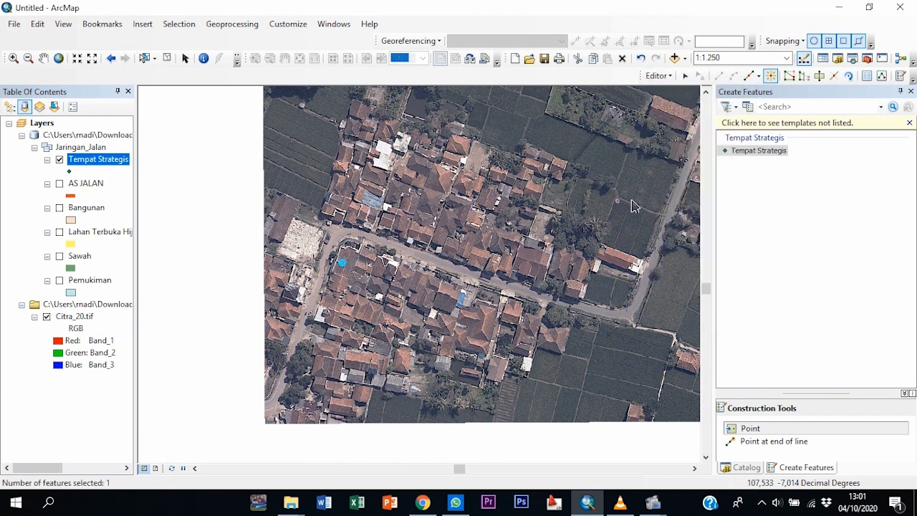
# Step: Place two more Tempat Strategis points, one among the houses north of the main road and one in the eastern settlement south of the road
pyautogui.moveTo(572, 293); pyautogui.dragTo(500, 345)
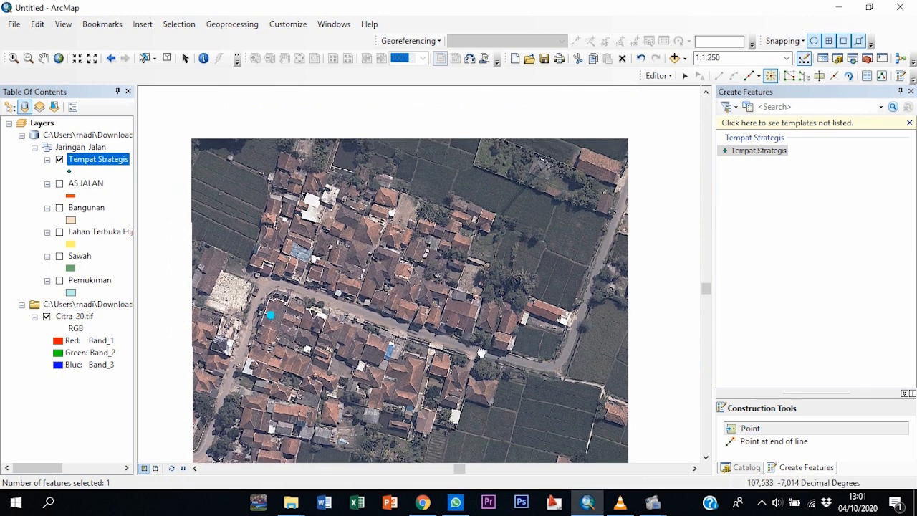
pyautogui.click(457, 318)
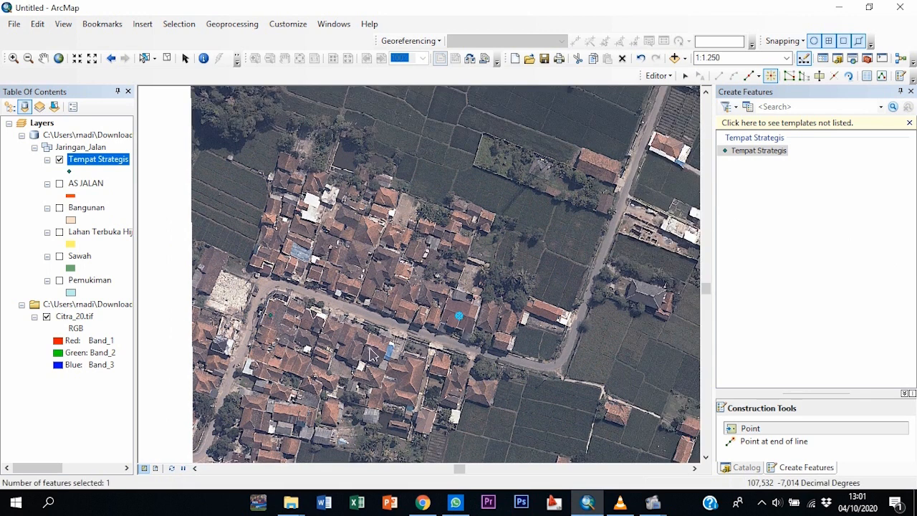
pyautogui.moveTo(442, 342); pyautogui.dragTo(352, 357)
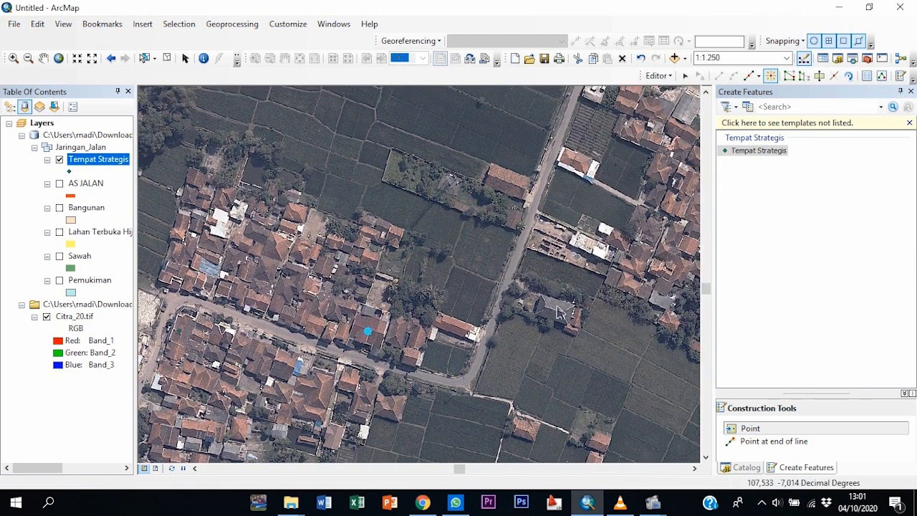
pyautogui.moveTo(614, 171); pyautogui.dragTo(431, 240)
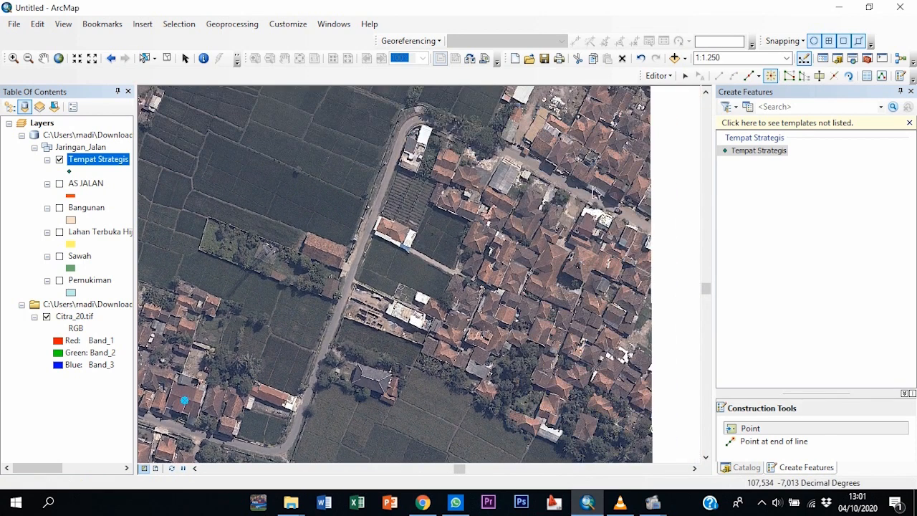
pyautogui.click(535, 201)
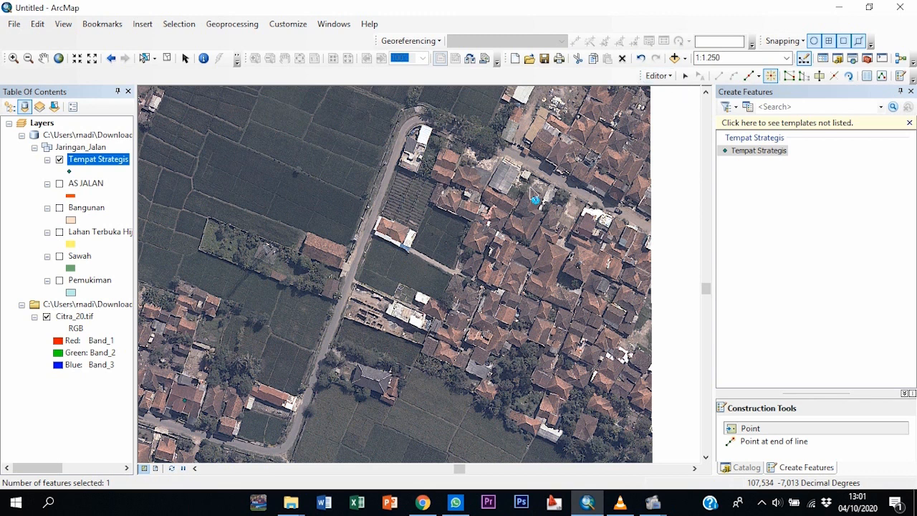
pyautogui.click(653, 501)
pyautogui.click(598, 444)
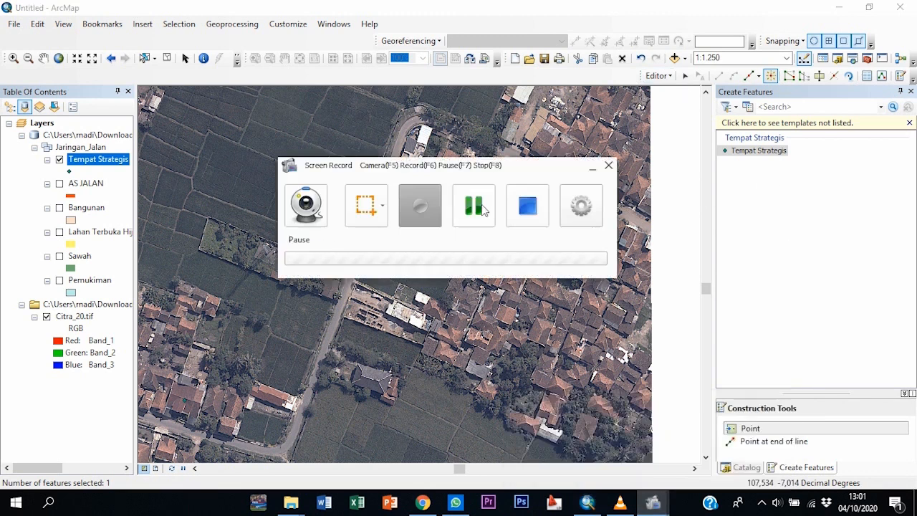
pyautogui.click(474, 211)
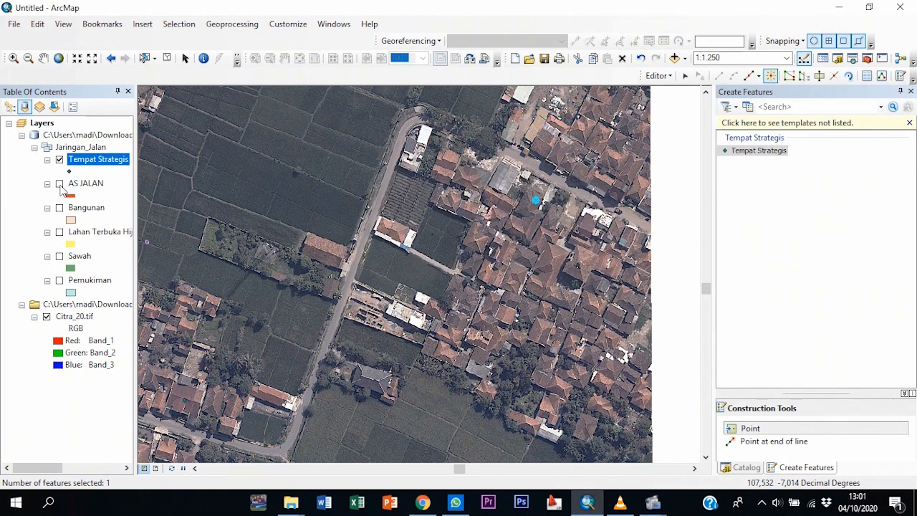
# Step: Show the AS JALAN, Bangunan, Lahan Terbuka Hijau, Sawah and Pemukiman layers again
pyautogui.click(59, 184)
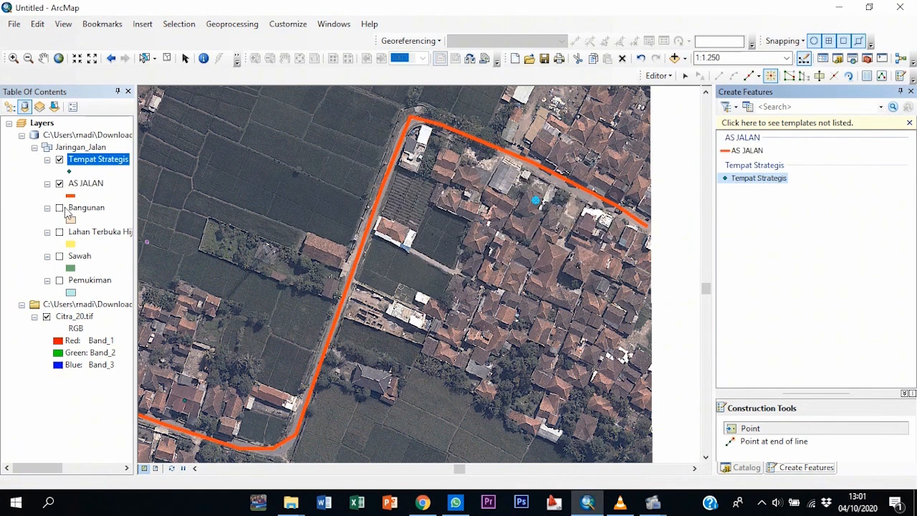
pyautogui.click(59, 208)
pyautogui.click(59, 232)
pyautogui.click(60, 257)
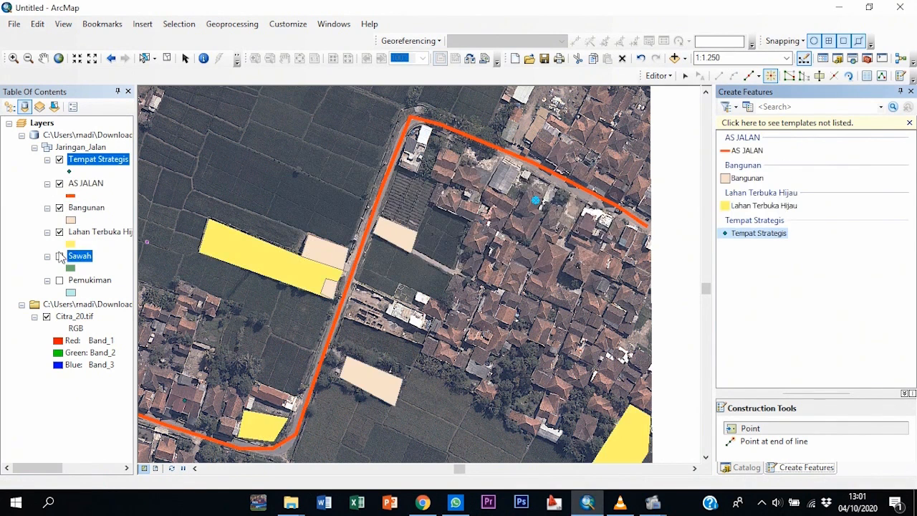
pyautogui.click(60, 282)
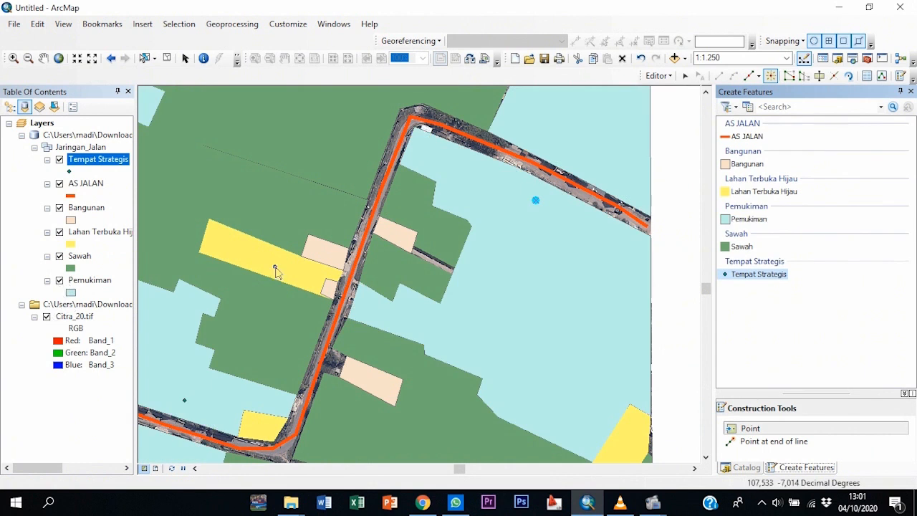
# Step: Hide the Citra_20.tif image so that only the digitized layers are displayed
pyautogui.scroll(-1, 269, 284)
pyautogui.scroll(3, 269, 284)
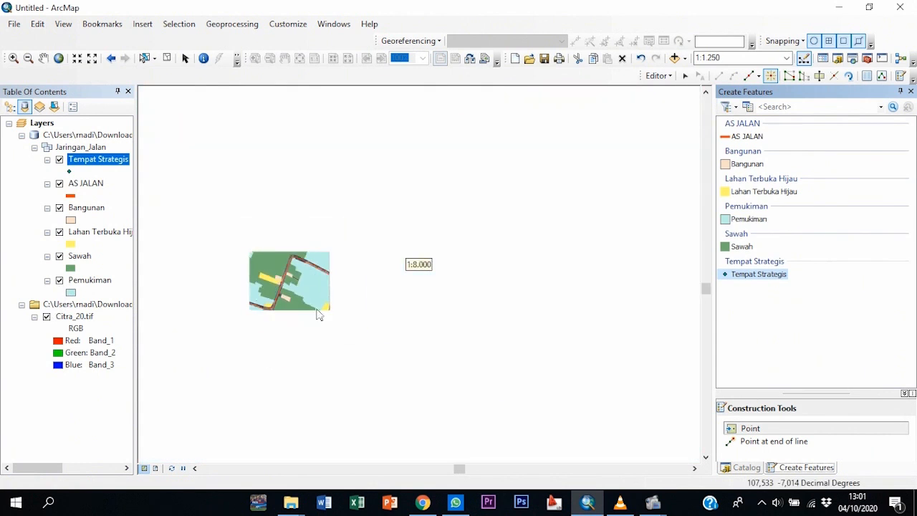
pyautogui.scroll(-2, 319, 315)
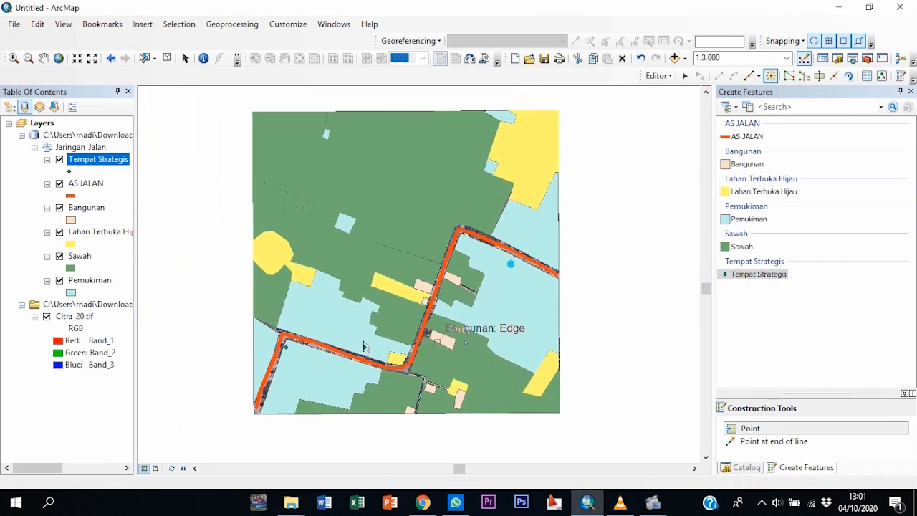
pyautogui.click(47, 316)
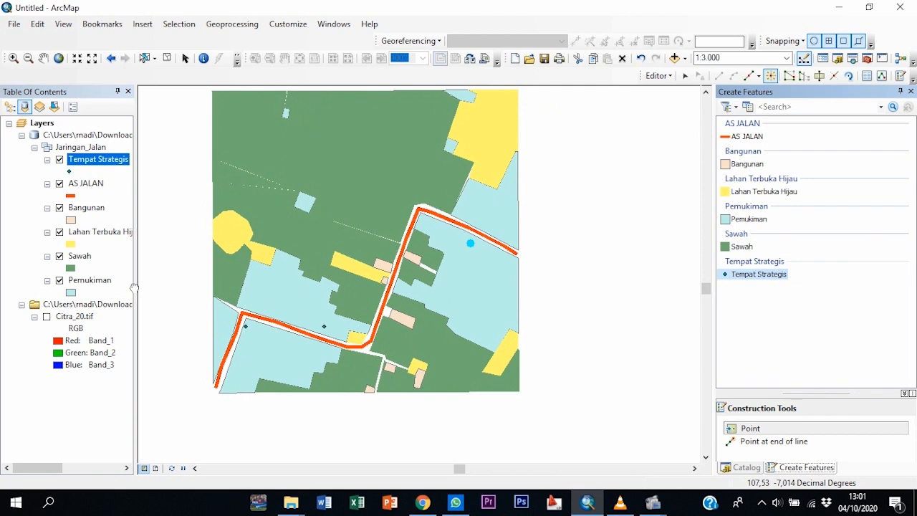
# Step: Save the Tempat Strategis point edits and end the edit session
pyautogui.click(657, 75)
pyautogui.click(658, 76)
pyautogui.click(659, 75)
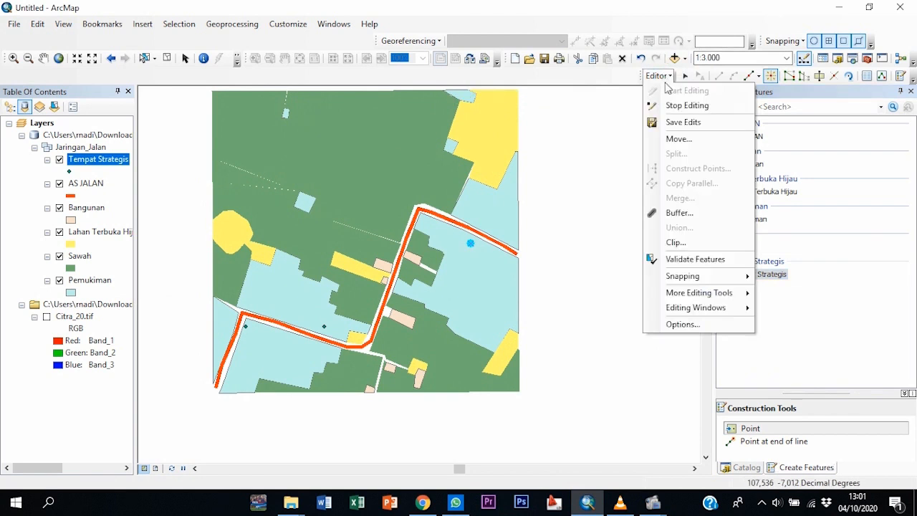
pyautogui.click(681, 124)
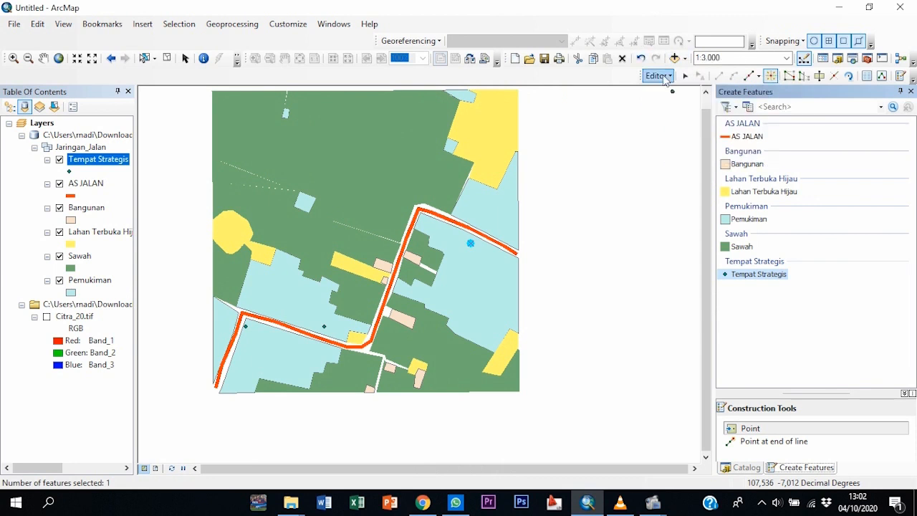
pyautogui.click(658, 75)
pyautogui.click(673, 105)
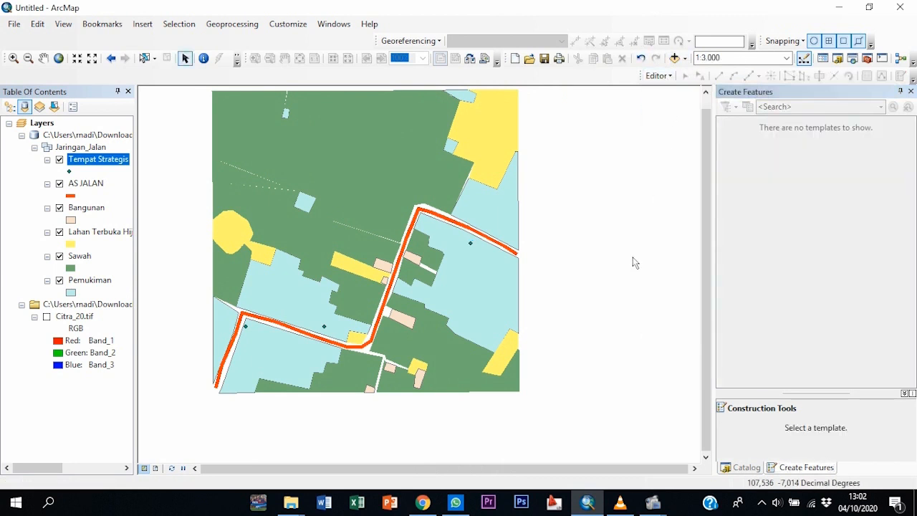
pyautogui.moveTo(632, 257); pyautogui.dragTo(663, 283)
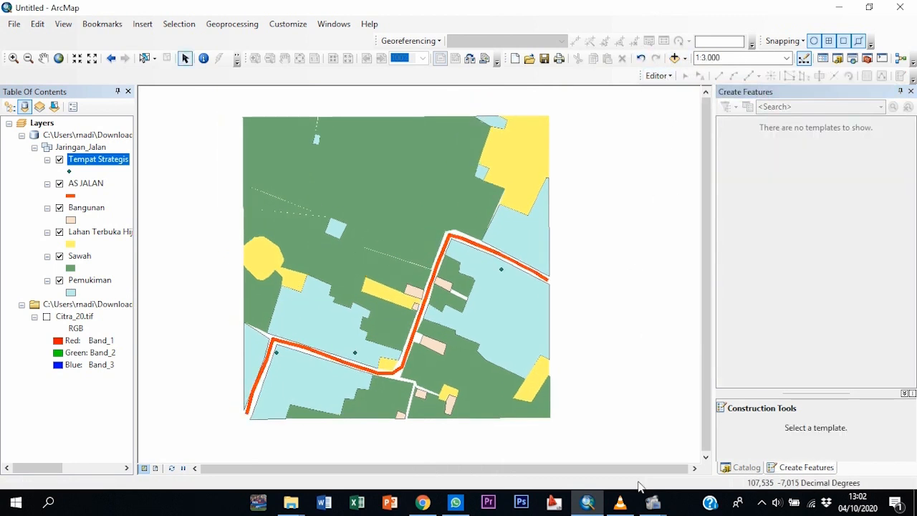